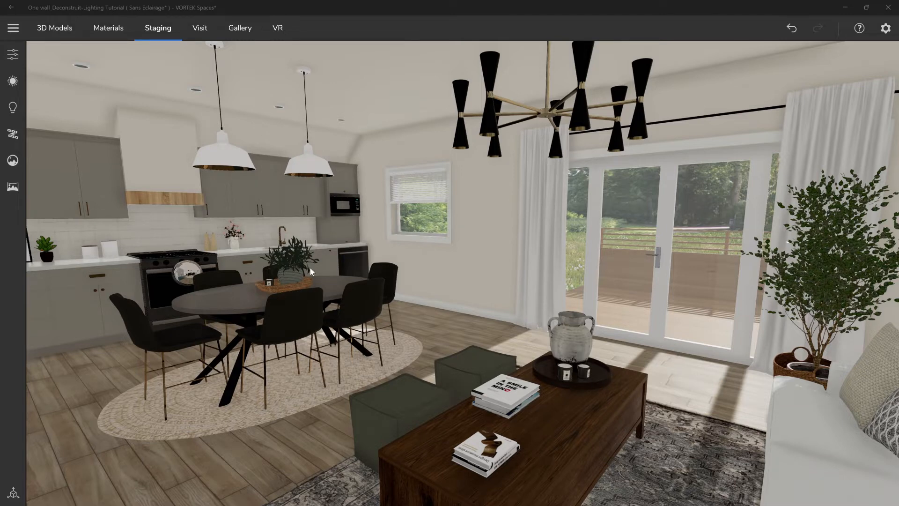
Set the ambient light's intensity to 0.25 and its temperature to 7000
mouse_move(290, 249)
mouse_down()
mouse_move(411, 249)
mouse_move(297, 241)
mouse_up()
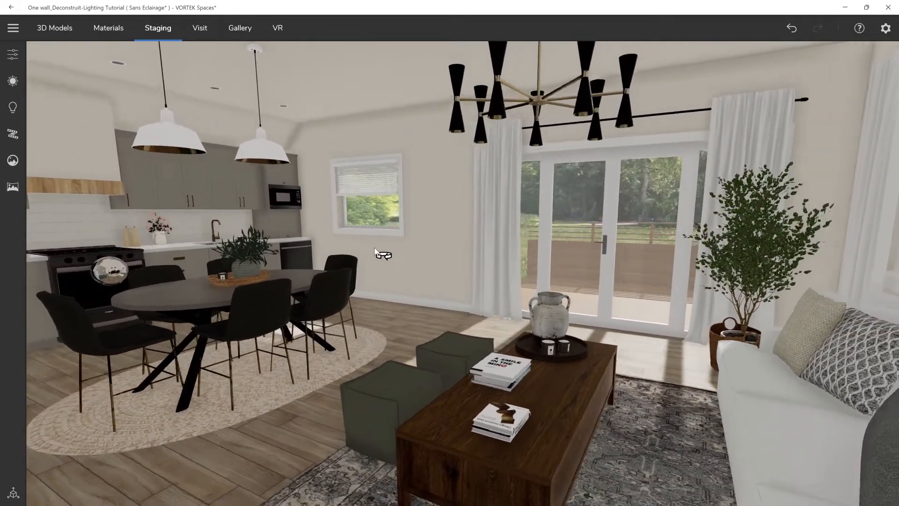
drag(375, 251, 397, 252)
click(13, 81)
click(69, 92)
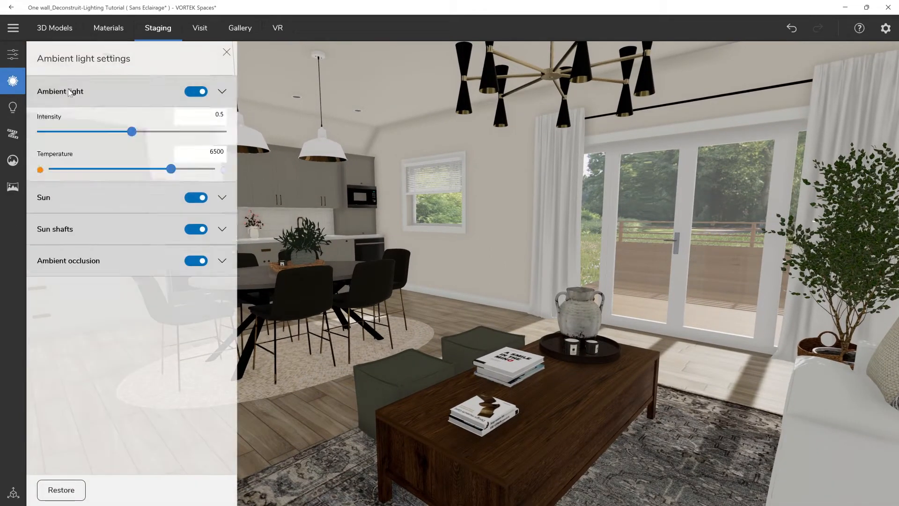
drag(132, 132, 88, 133)
drag(171, 171, 186, 173)
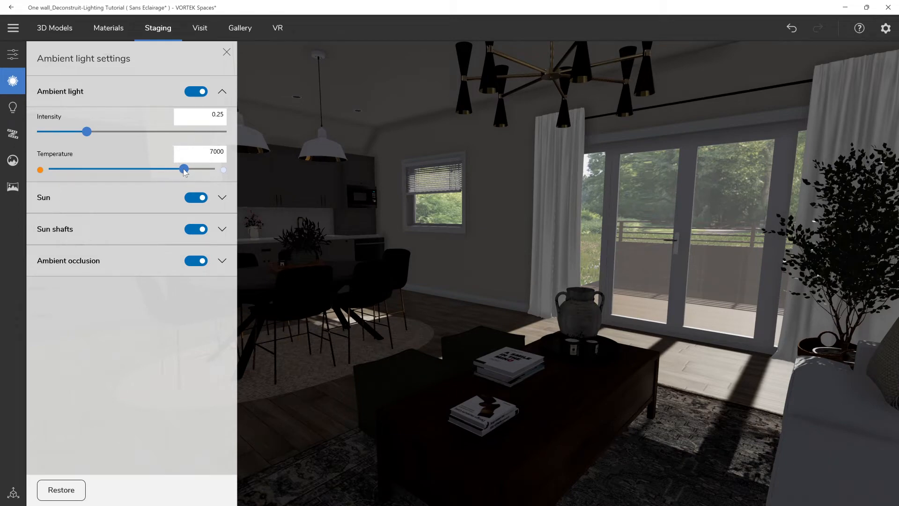
Set the sun's intensity to 2, its temperature to 5000 and its direction to 37
click(115, 203)
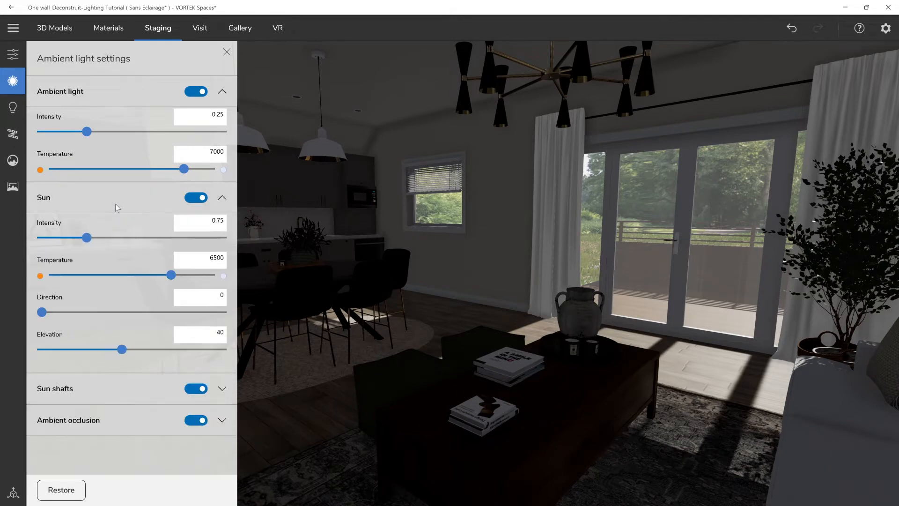
drag(87, 238, 163, 243)
drag(171, 277, 131, 276)
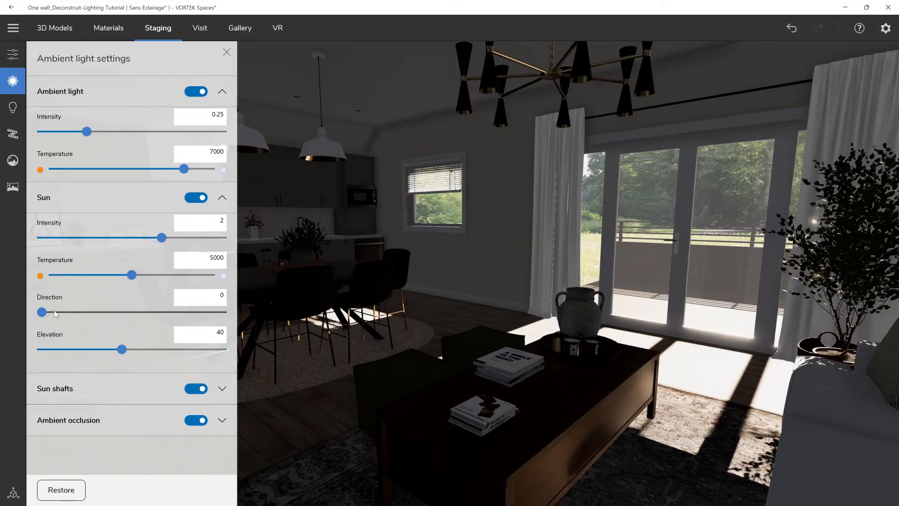
drag(44, 314, 65, 313)
mouse_move(332, 261)
mouse_down()
mouse_move(403, 259)
mouse_move(333, 268)
mouse_up()
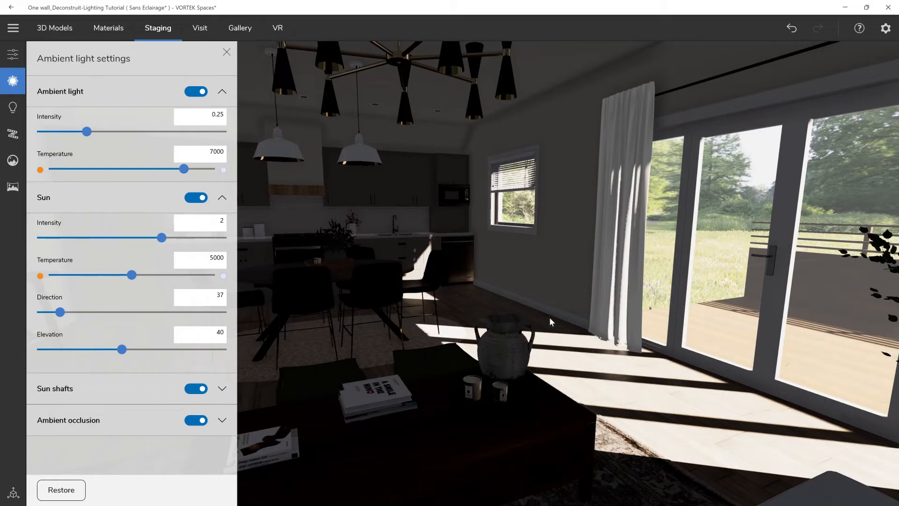
drag(519, 324, 475, 333)
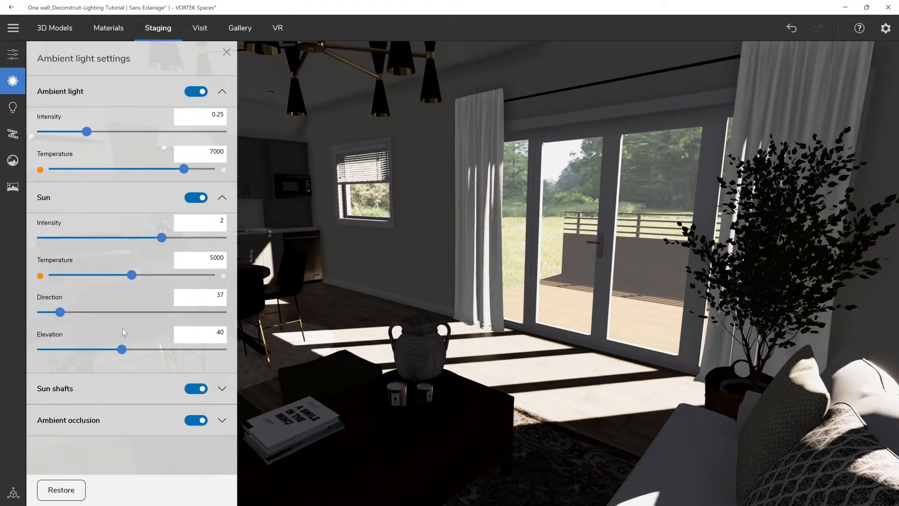
Set the ambient occlusion intensity and radius both to 0.4 and close the ambient light settings
click(135, 190)
click(121, 261)
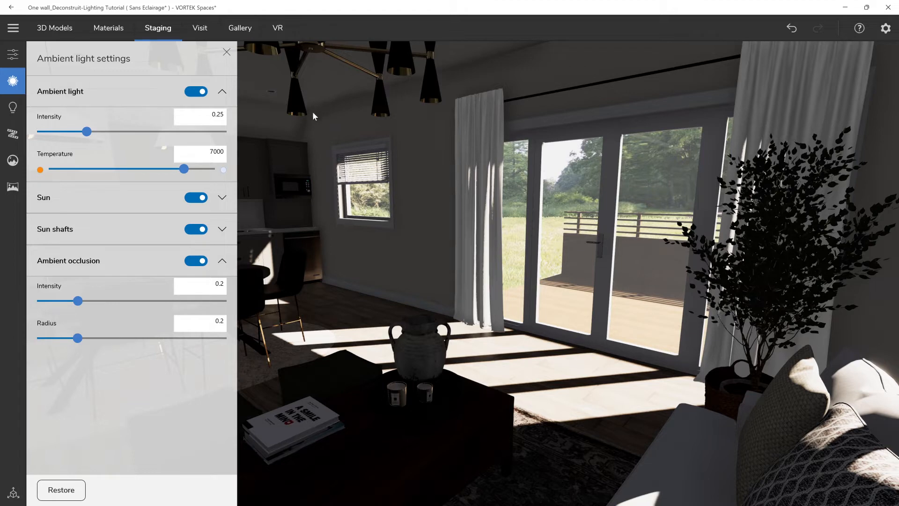
drag(80, 300, 116, 297)
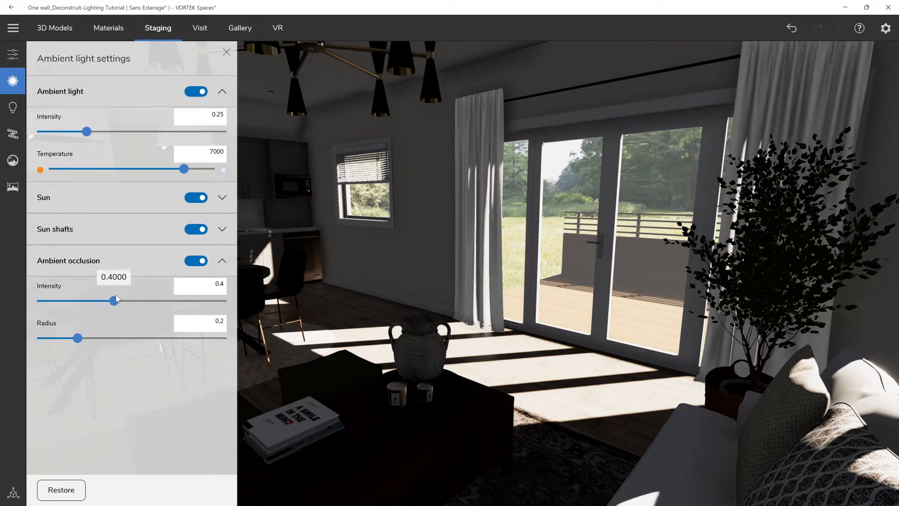
drag(79, 339, 105, 338)
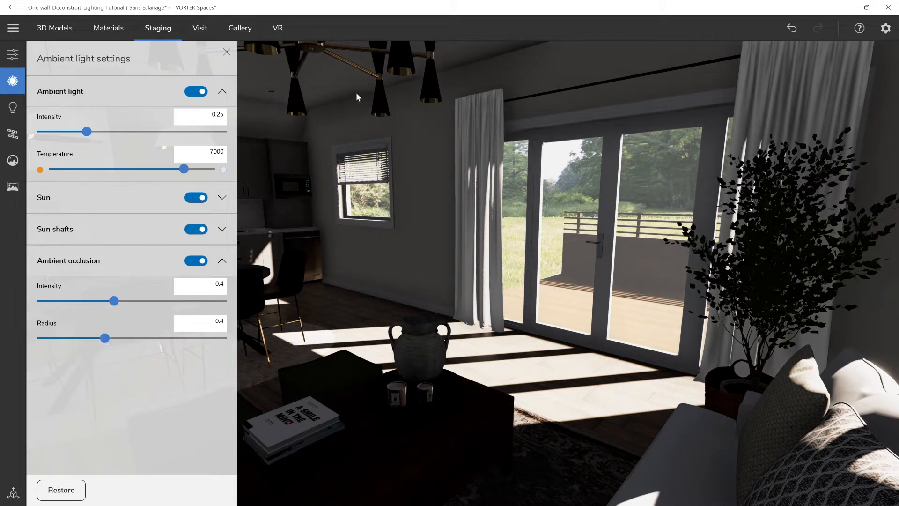
click(226, 52)
Place one light on the kitchen-side window and another at the middle of the patio doors
drag(213, 223, 407, 241)
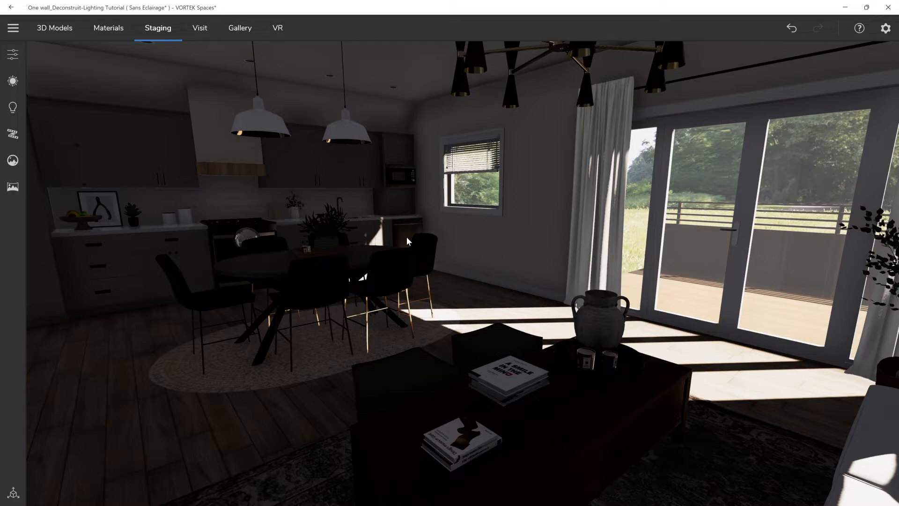
drag(543, 192, 432, 209)
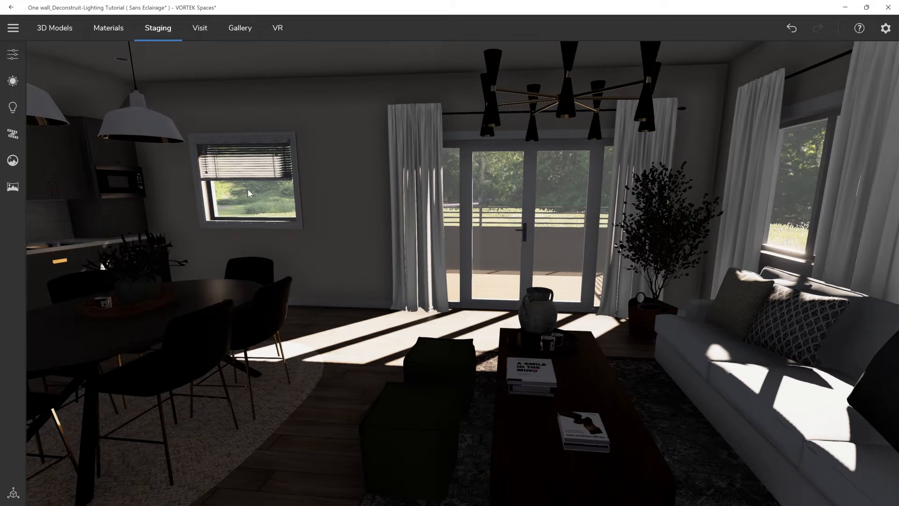
key(l)
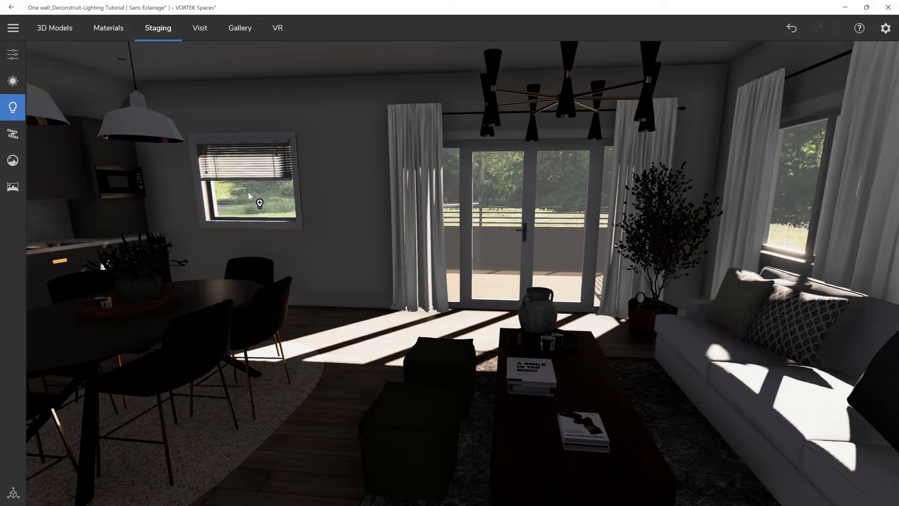
click(246, 192)
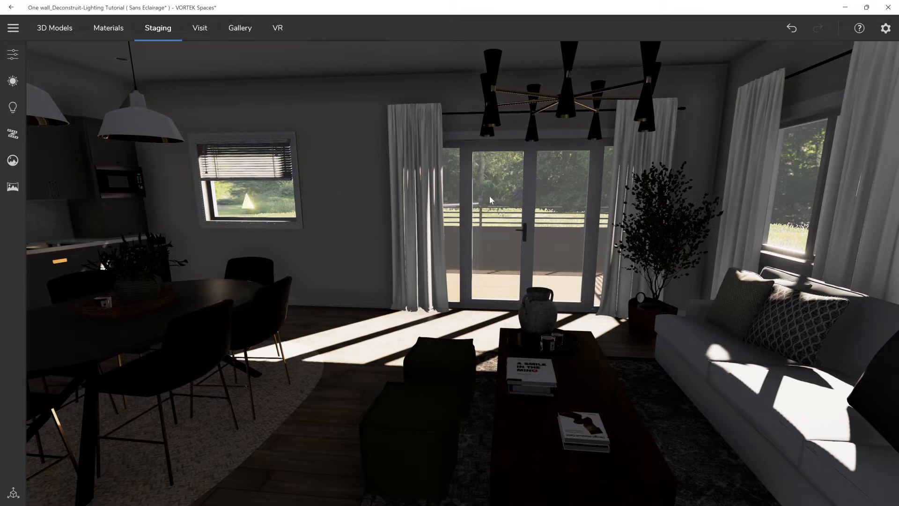
key(l)
click(529, 199)
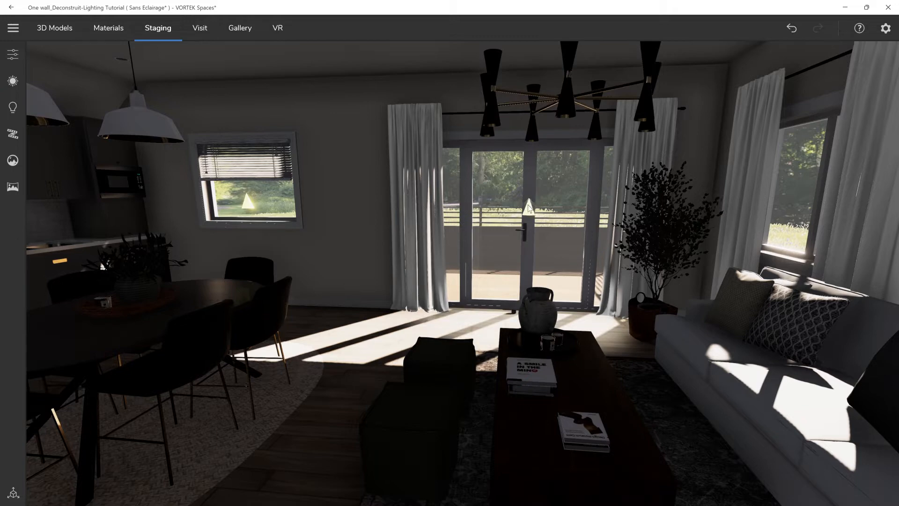
Select the kitchen window and patio door lights together and rotate them to shine into the room
click(529, 209)
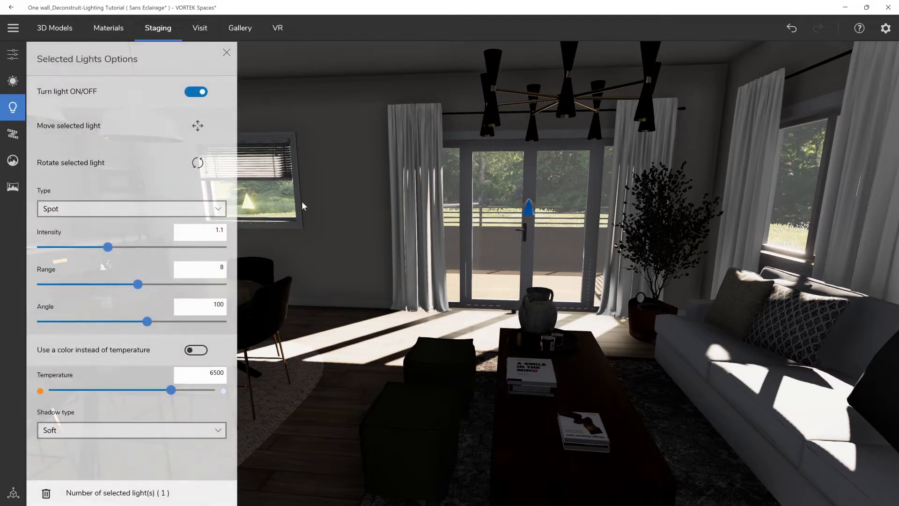
ctrl+click(246, 206)
middle_drag(401, 234, 383, 235)
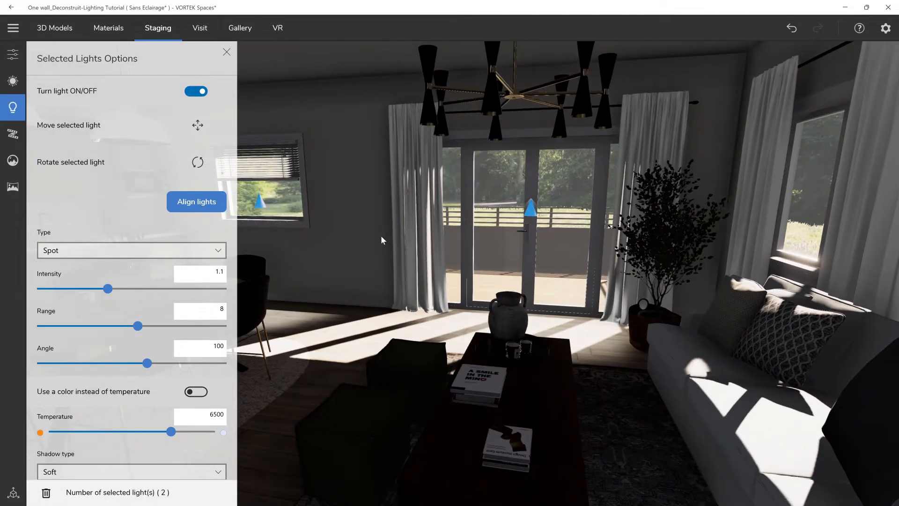
click(197, 162)
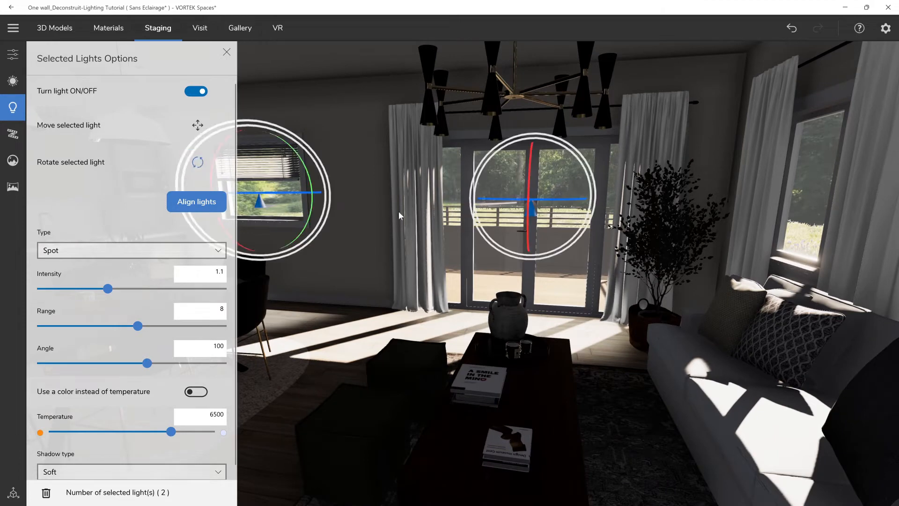
drag(529, 230, 540, 132)
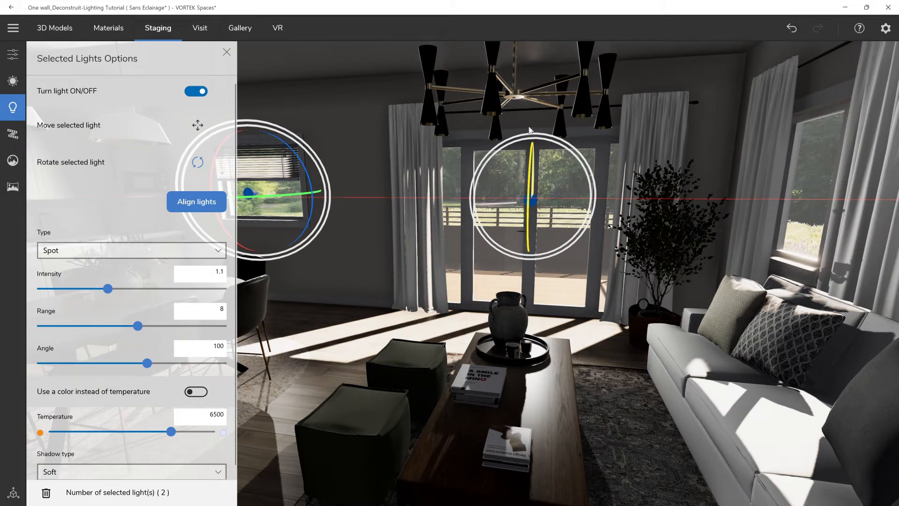
Change the two selected lights to the Point type and set their temperature to 7000
click(101, 248)
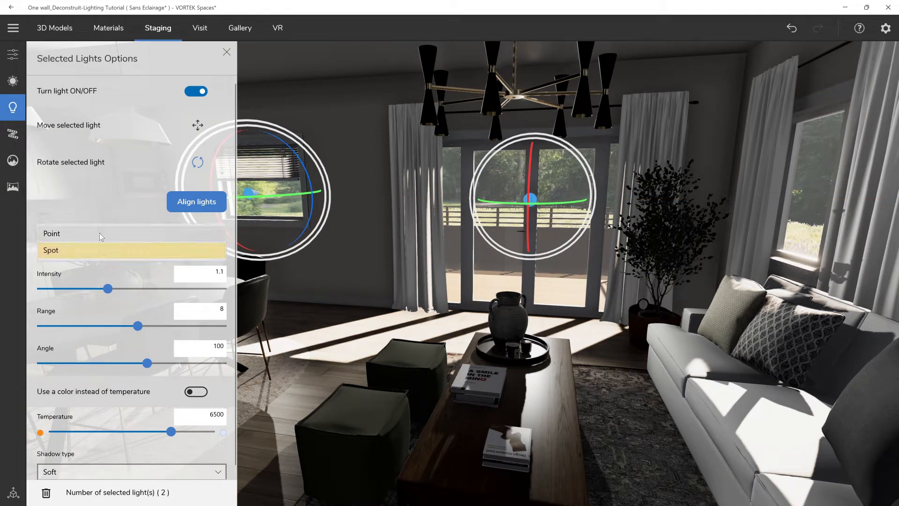
click(99, 233)
drag(428, 295, 299, 293)
scroll(122, 318, down, 3)
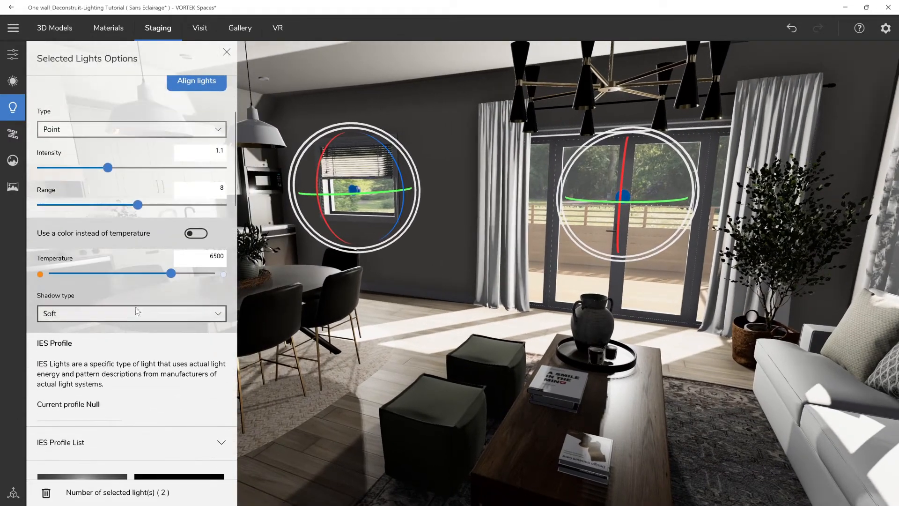
drag(172, 274, 186, 276)
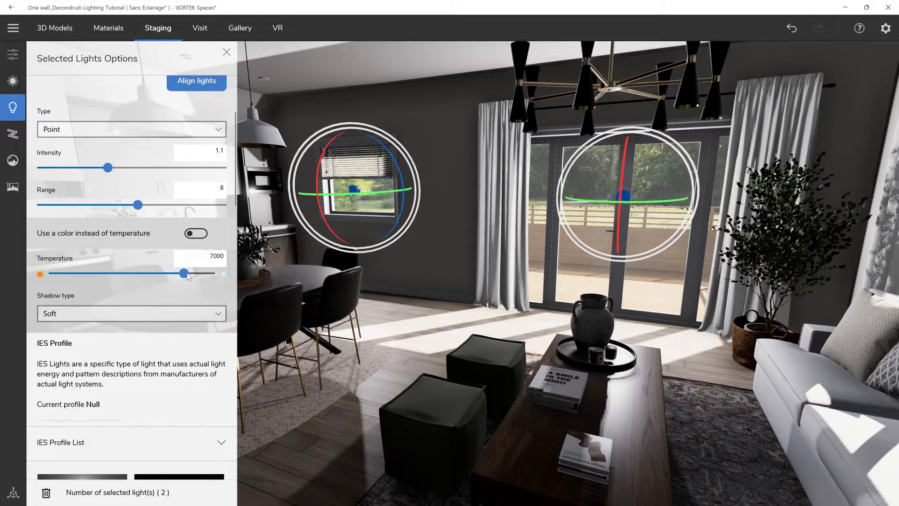
Apply the 4 2Lamp Industrial IES profile to the two selected point lights
scroll(99, 344, down, 15)
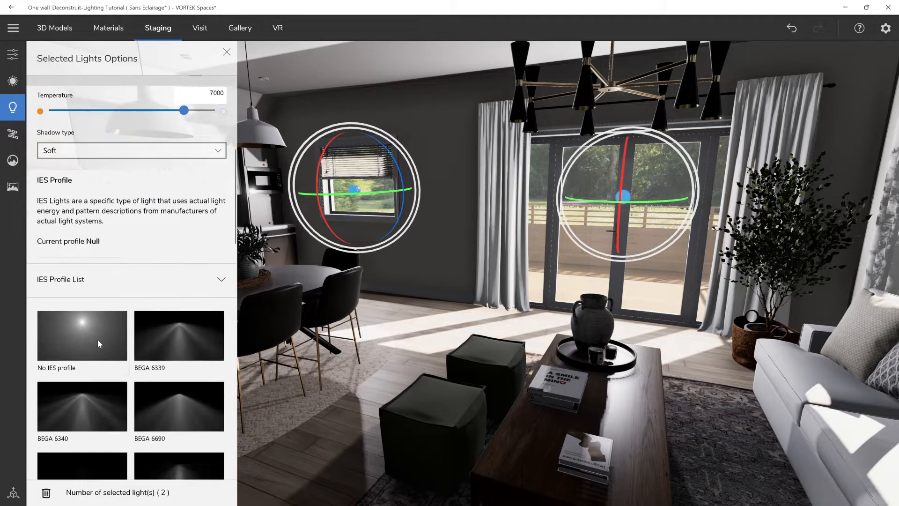
scroll(103, 346, down, 10)
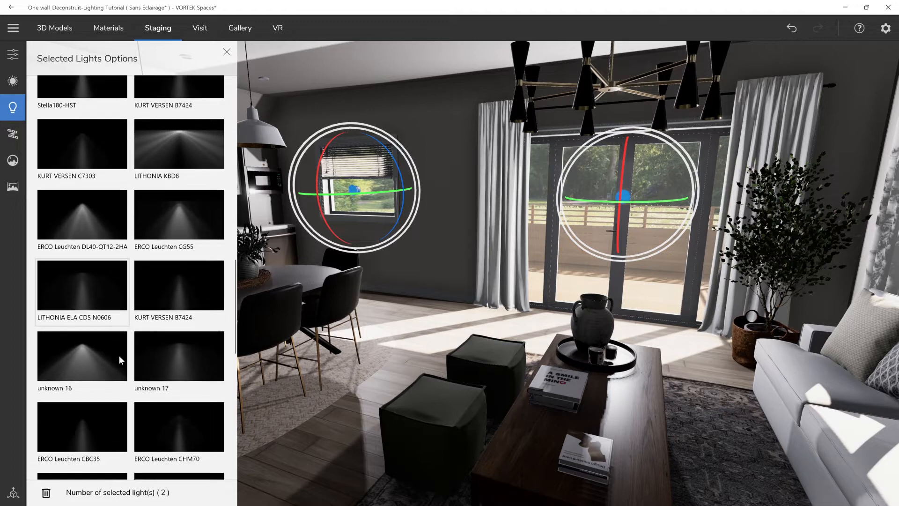
scroll(121, 359, down, 5)
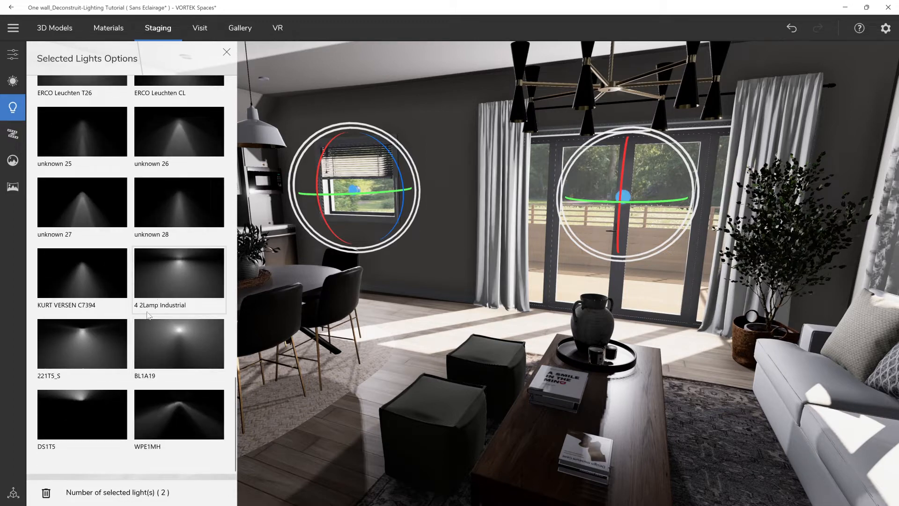
click(174, 277)
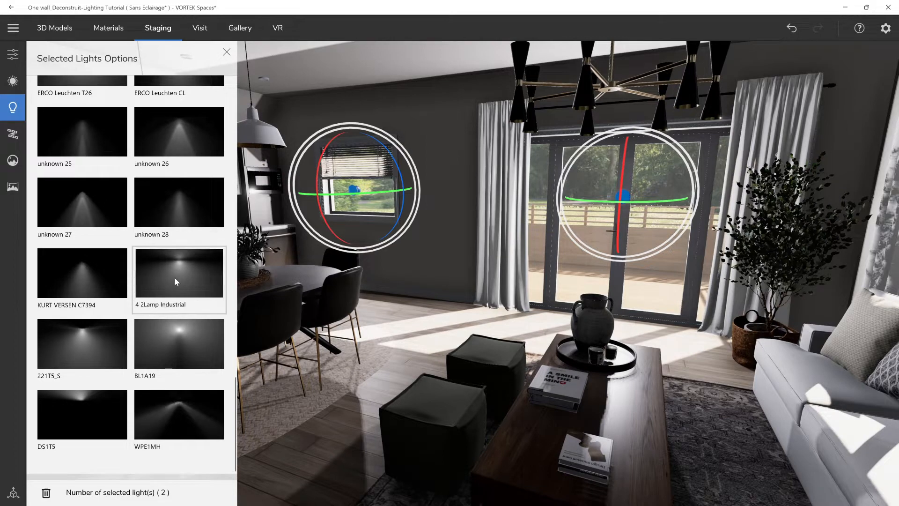
drag(287, 252, 339, 291)
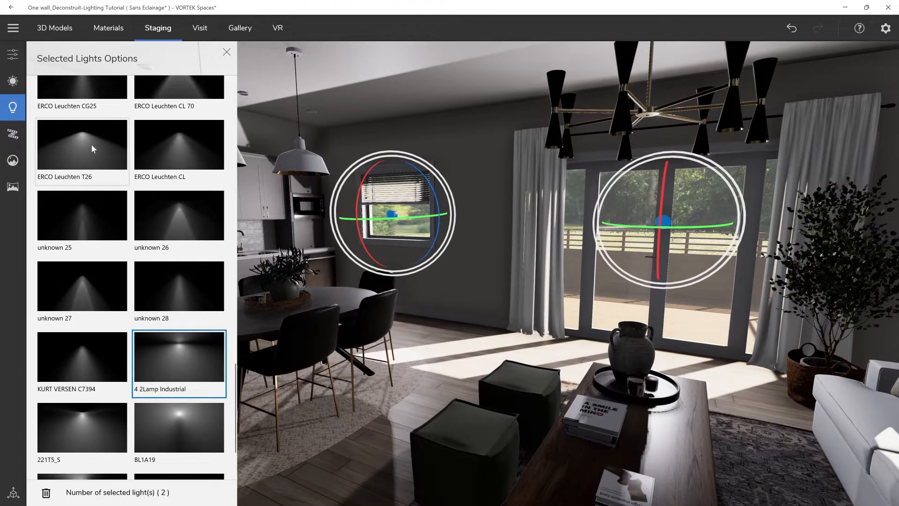
scroll(182, 111, up, 10)
scroll(181, 111, up, 15)
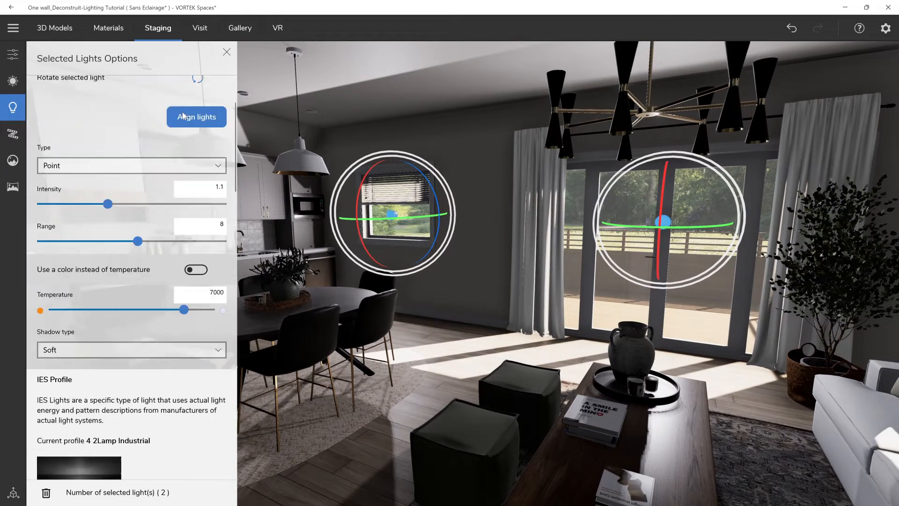
Move the two selected point lights slightly away from the glass into the room
click(197, 126)
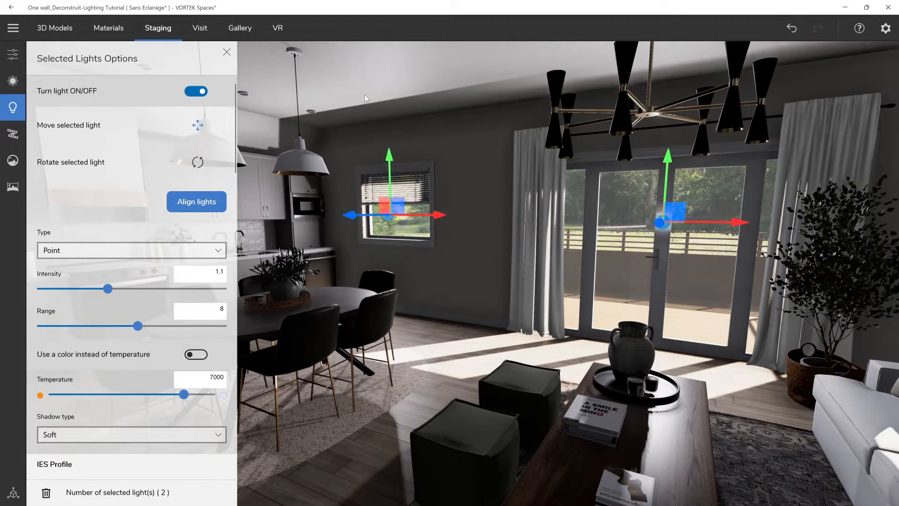
drag(343, 215, 331, 220)
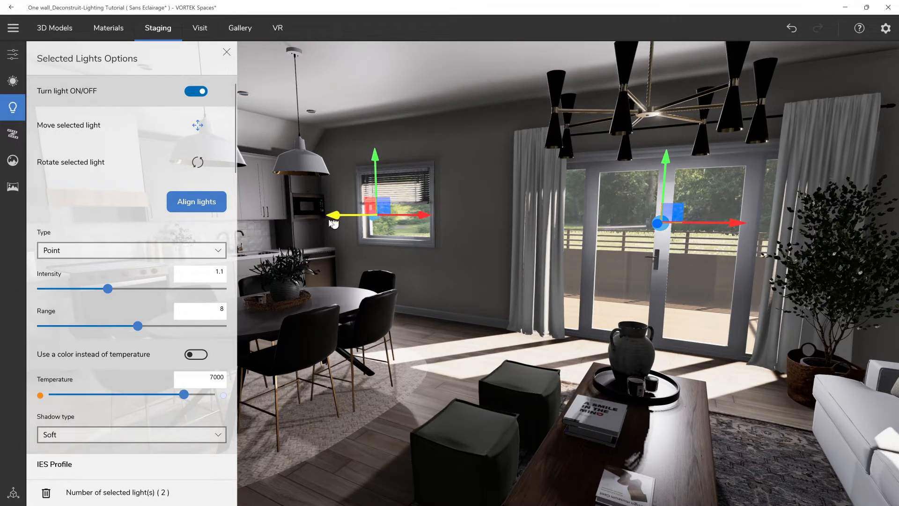
drag(342, 218, 337, 218)
Place a spot light at each of the two windows behind the sofa and move both slightly into the room
right_drag(552, 269, 510, 276)
right_drag(824, 211, 738, 220)
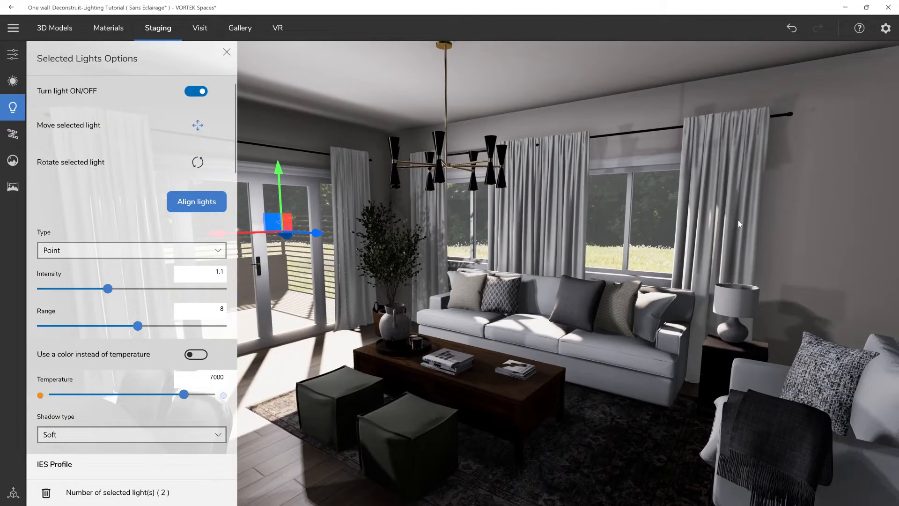
click(470, 224)
click(627, 228)
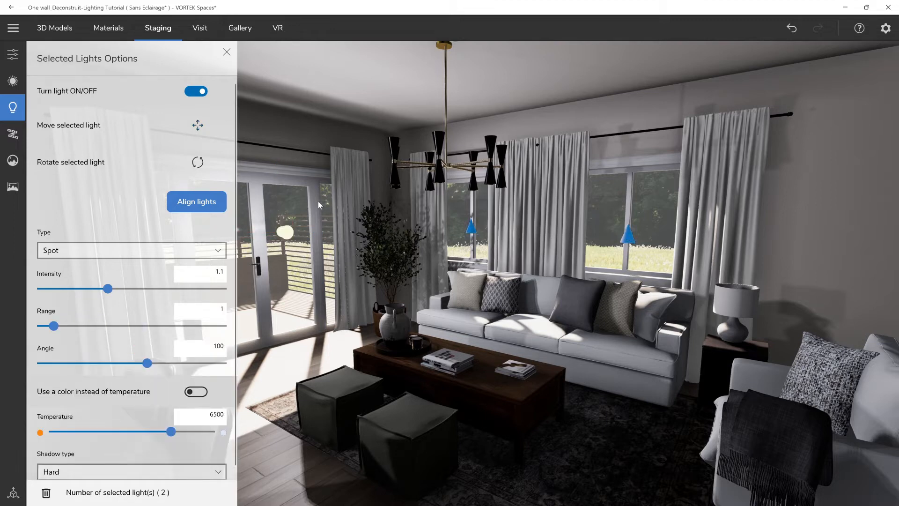
click(197, 126)
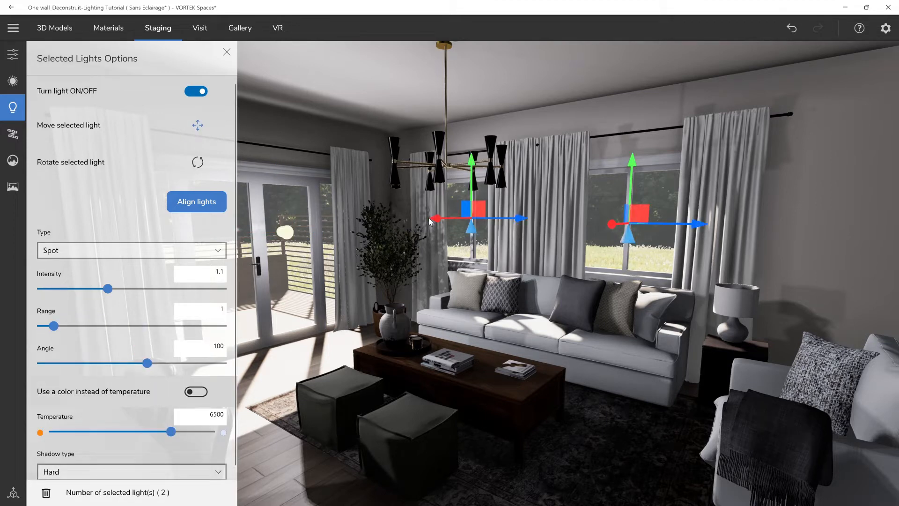
drag(434, 219, 418, 223)
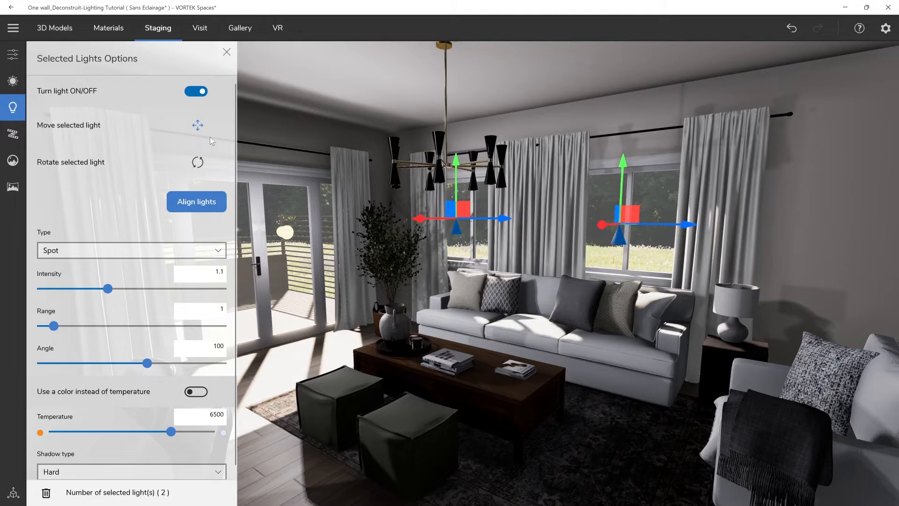
Rotate the two spot lights behind the sofa so they shine from the windows into the room
click(197, 162)
drag(600, 224, 578, 206)
drag(373, 256, 456, 253)
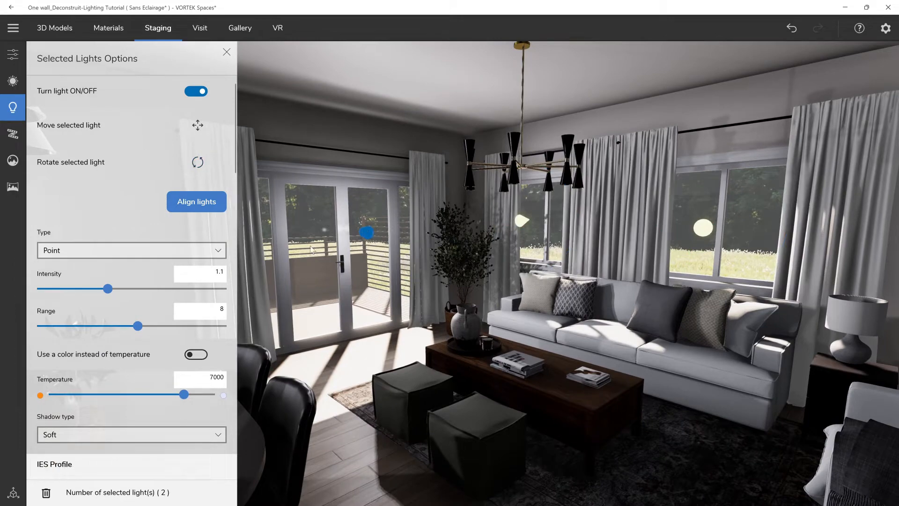
Add the two lights behind the sofa to the selection and set the intensity of all four lights to 1
ctrl+click(522, 223)
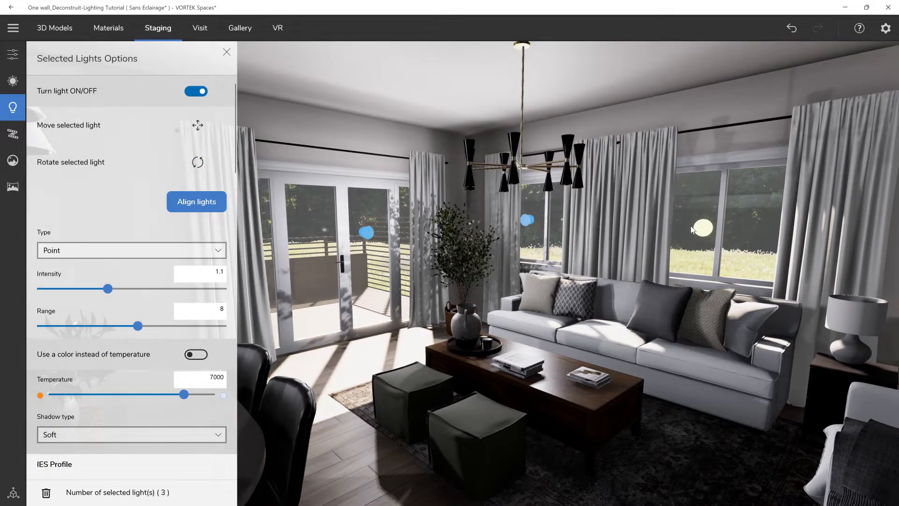
ctrl+click(703, 228)
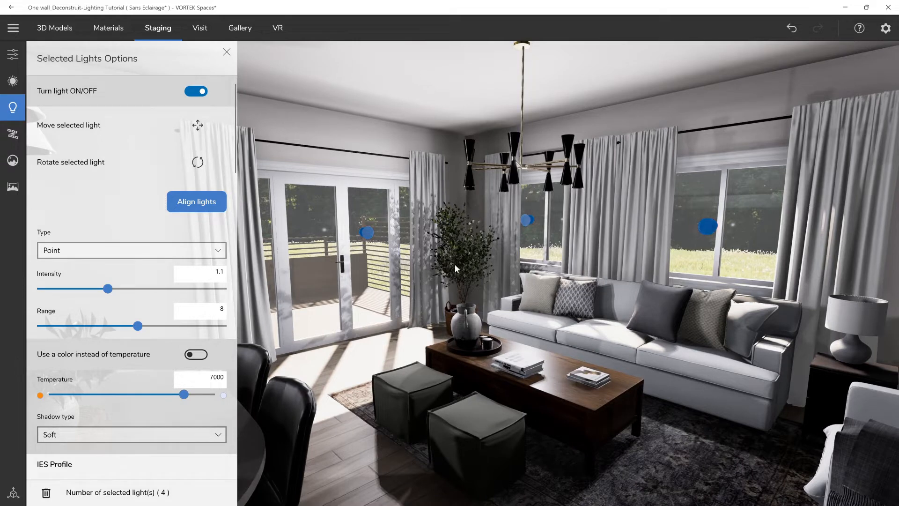
mouse_move(108, 289)
mouse_down()
mouse_move(97, 290)
mouse_move(106, 289)
mouse_up()
drag(199, 277, 255, 274)
text(1)
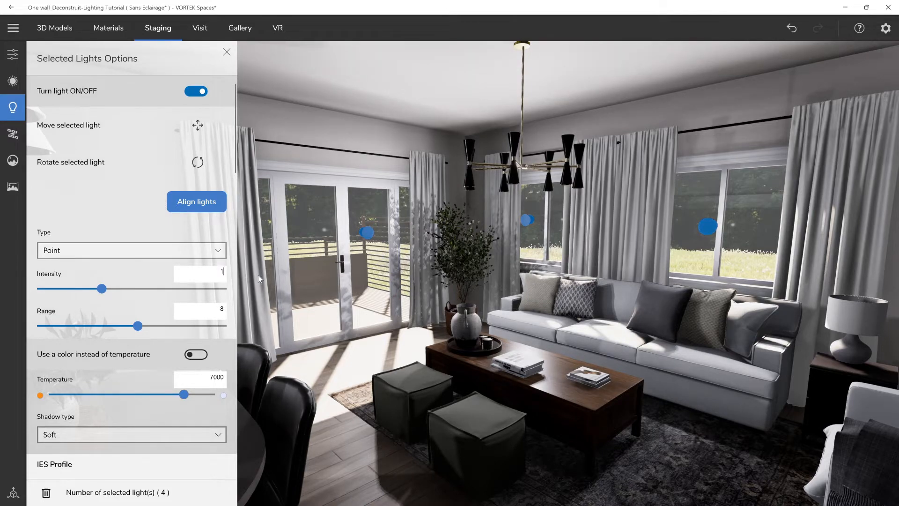
Reduce the range of the four selected lights to 5.5 and close their options
mouse_move(313, 271)
mouse_down()
mouse_move(582, 275)
mouse_move(436, 271)
mouse_move(462, 249)
mouse_move(510, 251)
mouse_move(486, 256)
mouse_move(453, 227)
mouse_up()
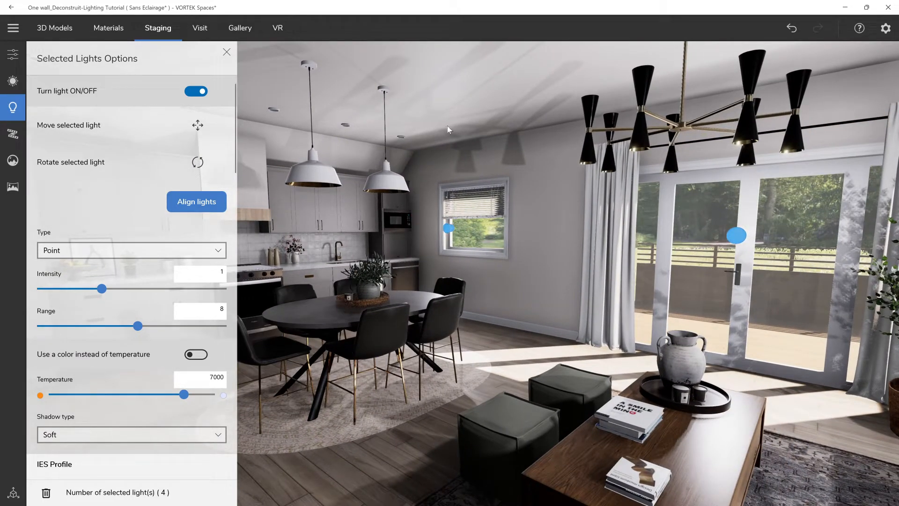
drag(138, 326, 128, 326)
drag(102, 329, 108, 327)
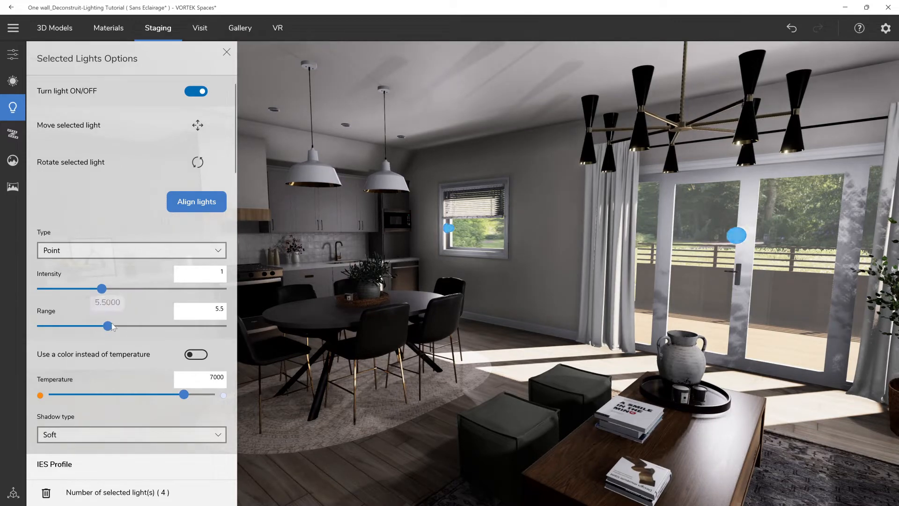
drag(431, 271, 470, 268)
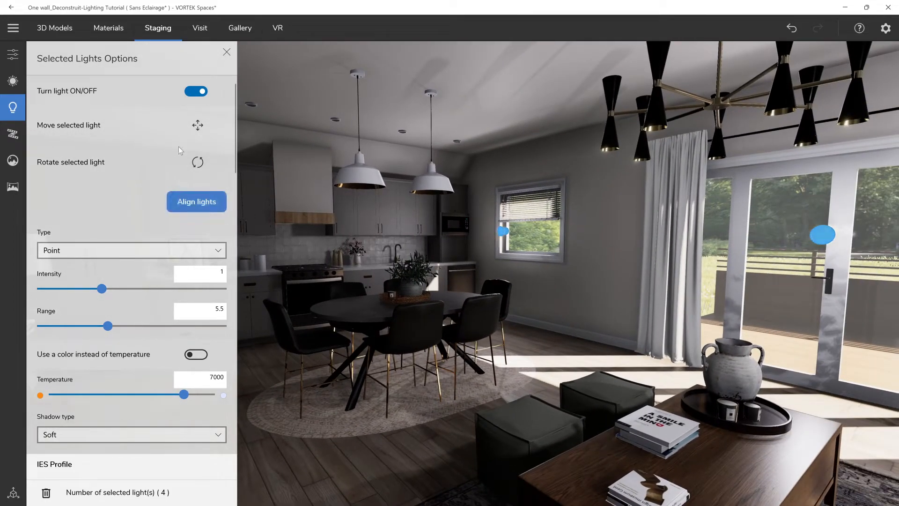
click(191, 136)
drag(484, 235, 482, 237)
click(225, 52)
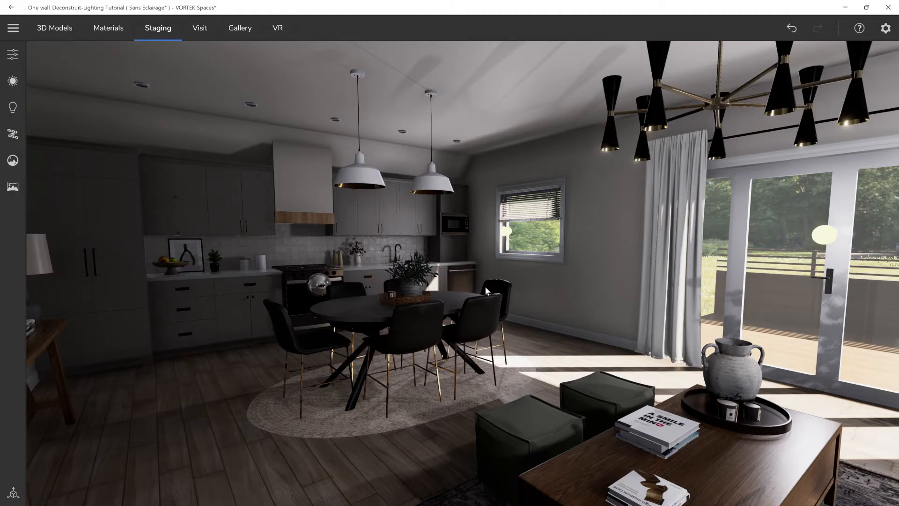
Place a light on the sunlit floor patch beside the kitchen cabinets and change its type to Point
scroll(485, 285, up, 5)
drag(485, 286, 321, 327)
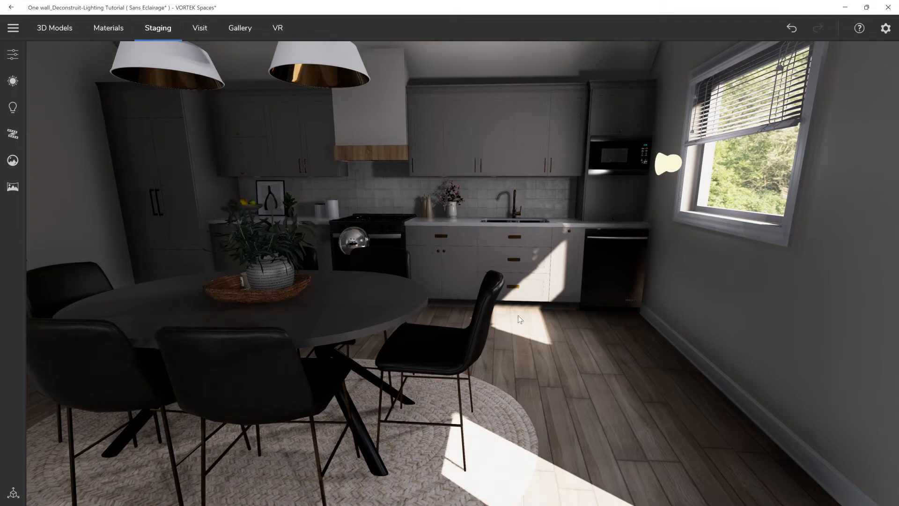
drag(316, 283, 562, 307)
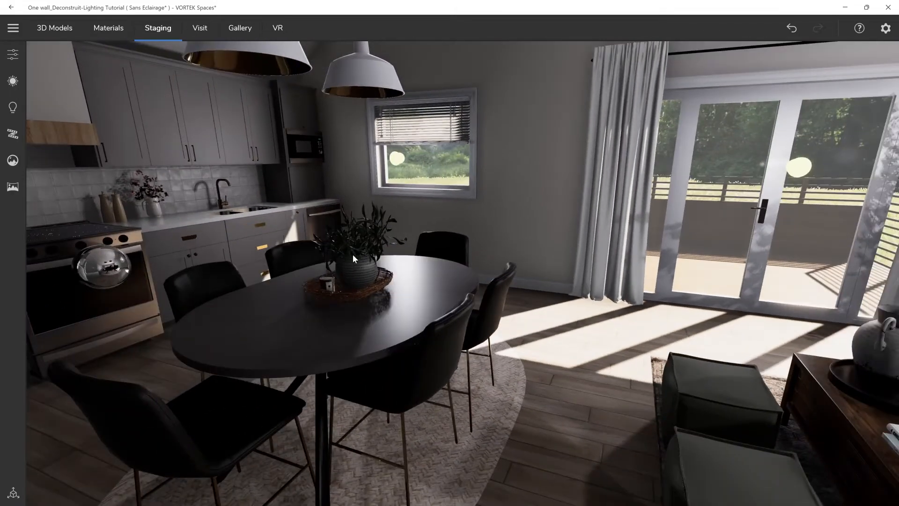
scroll(282, 248, up, 5)
drag(287, 248, 386, 297)
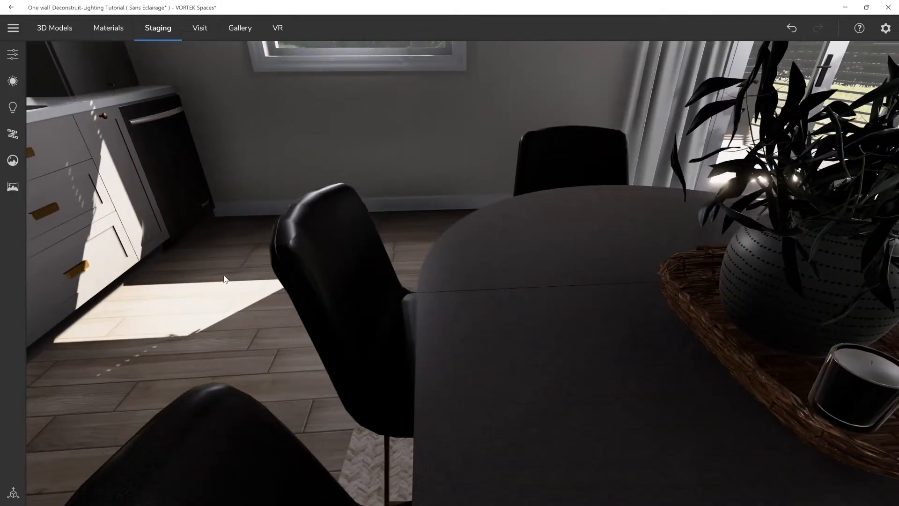
drag(225, 300, 361, 290)
key(l)
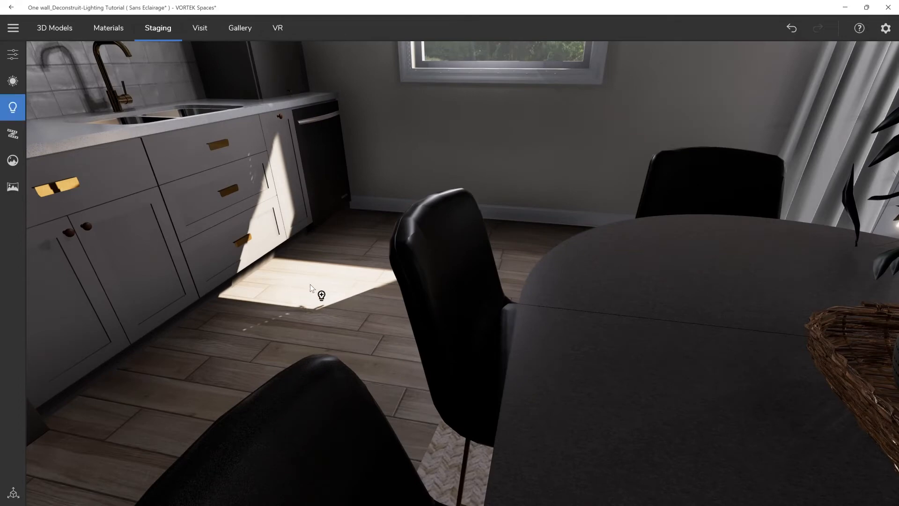
click(310, 286)
click(310, 265)
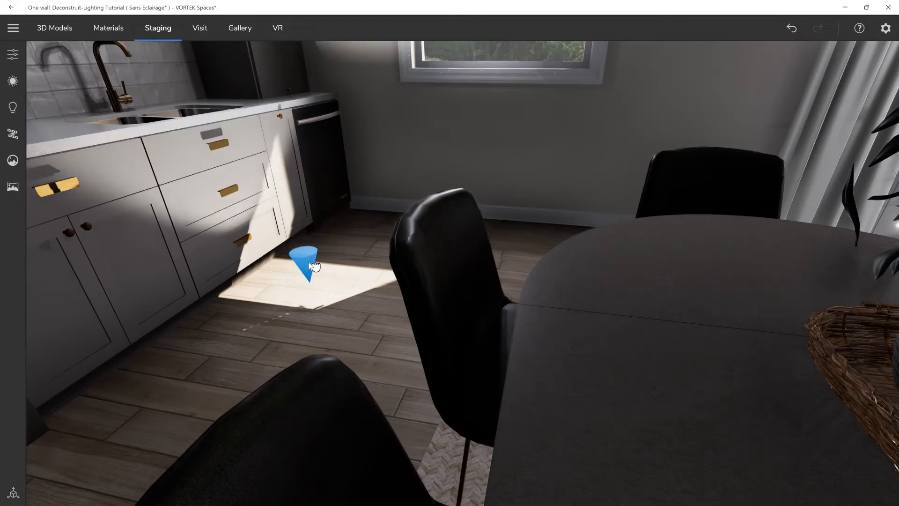
click(121, 208)
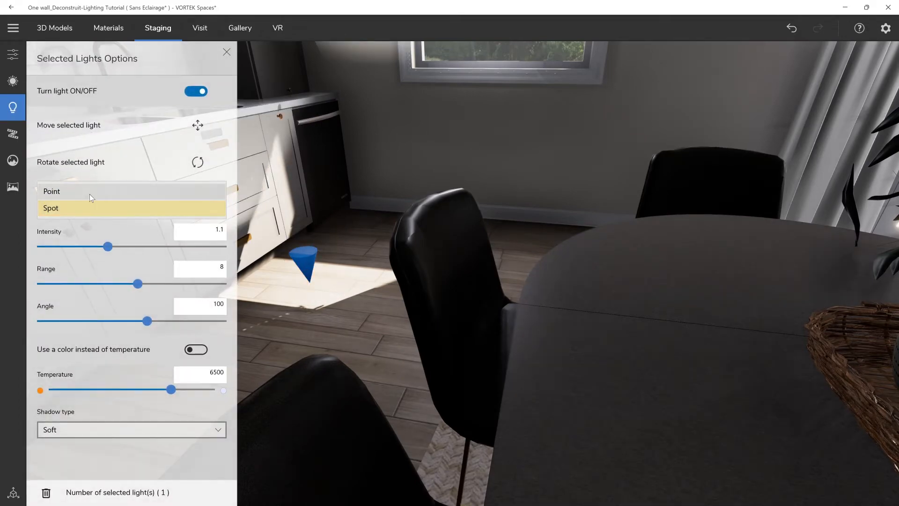
click(89, 193)
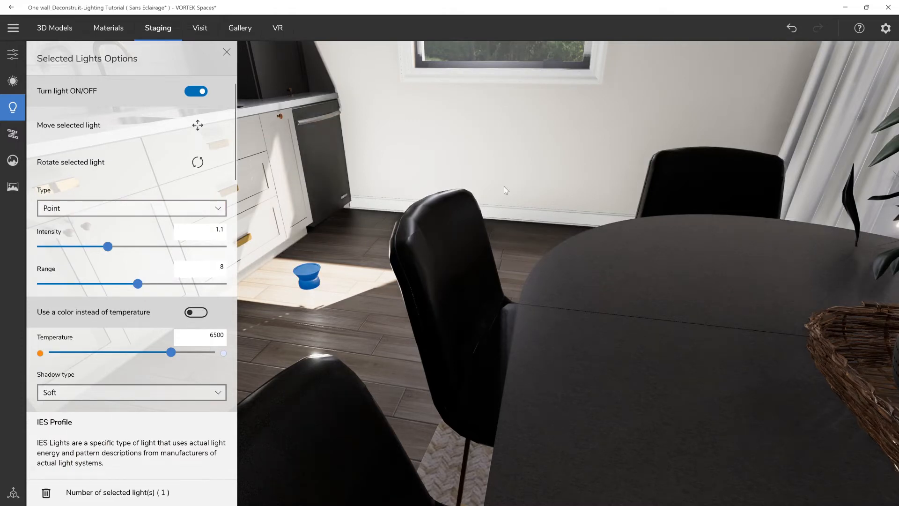
Set the kitchen floor light to a temperature of 4500, a range of 2.91 and an intensity of 1
drag(443, 185, 503, 235)
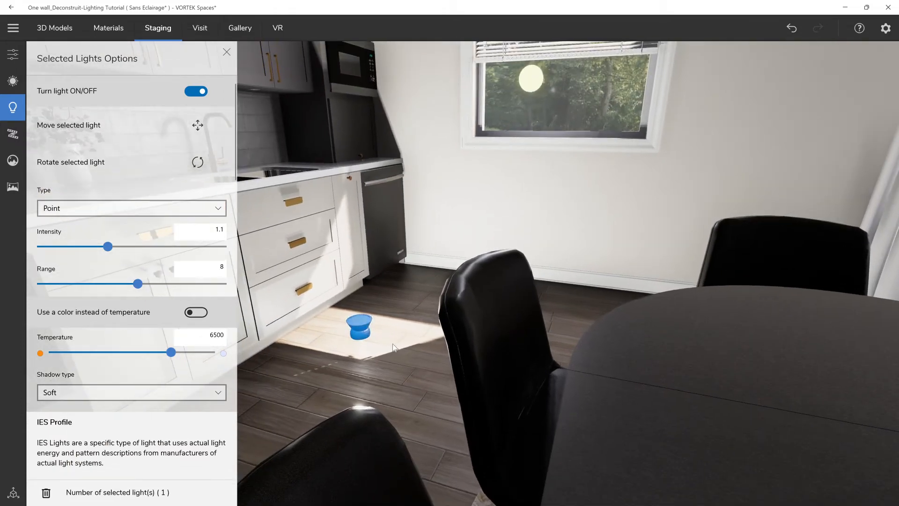
drag(171, 352, 118, 352)
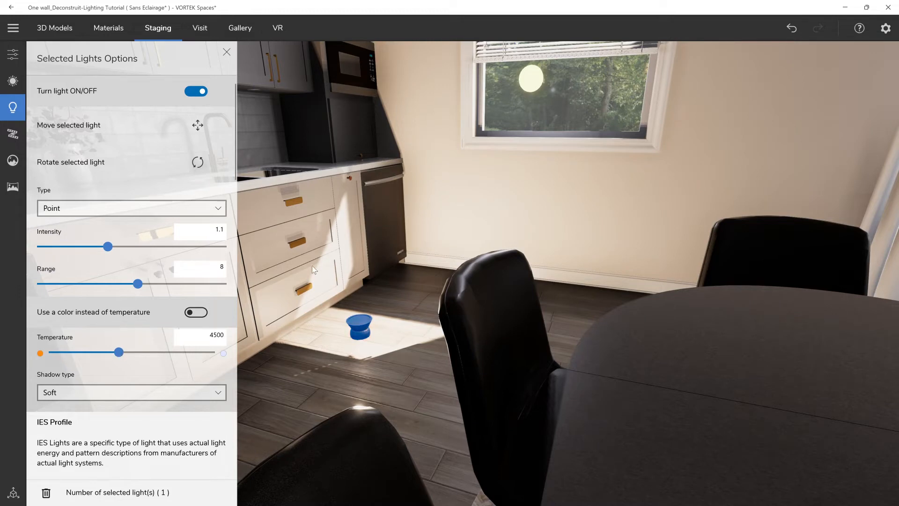
drag(401, 245, 416, 263)
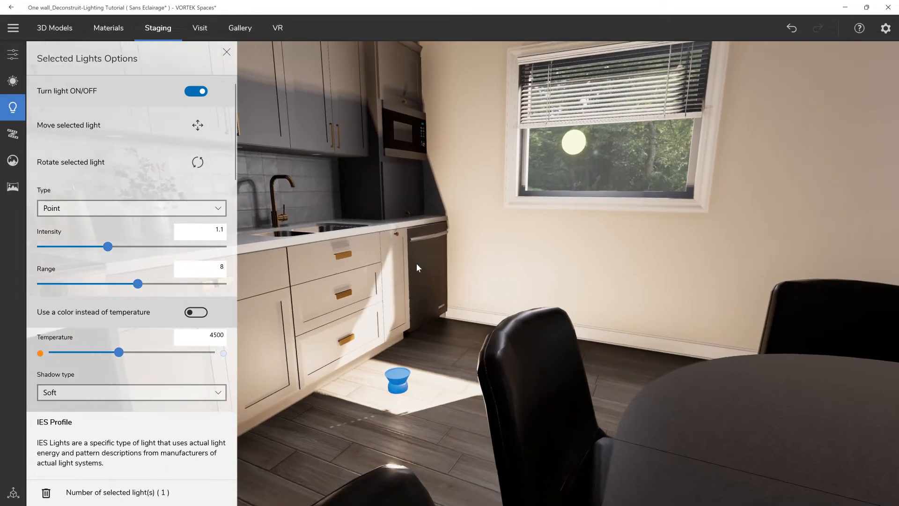
scroll(417, 263, down, 1)
drag(138, 284, 77, 285)
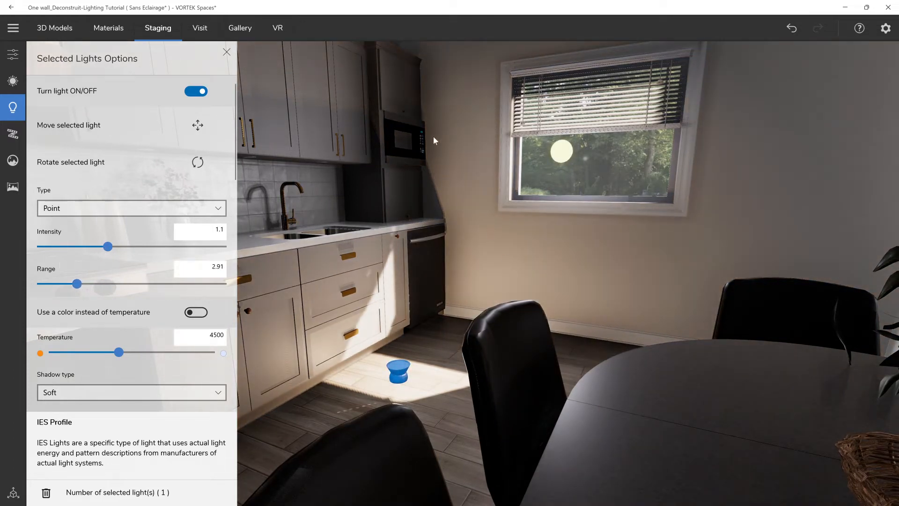
click(211, 232)
text(1)
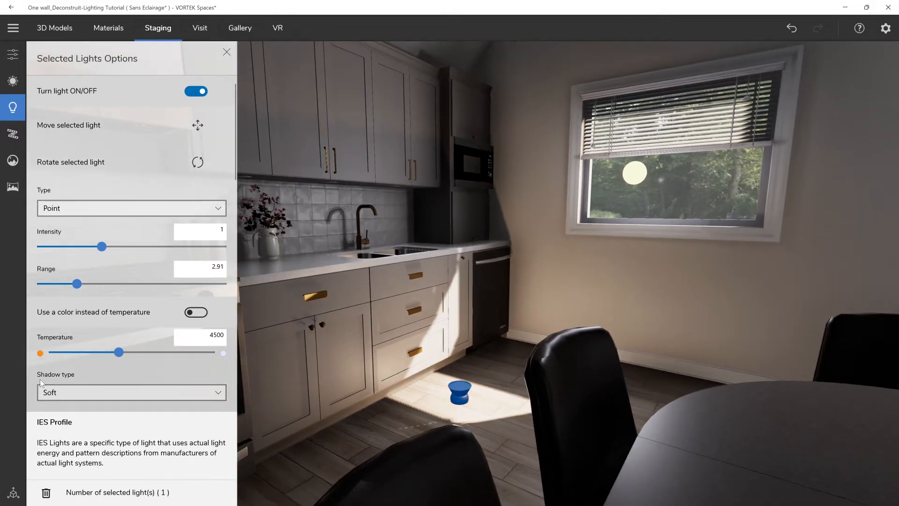
Raise the kitchen point light slightly above the floor and shift it sideways, near the dishwasher
click(197, 125)
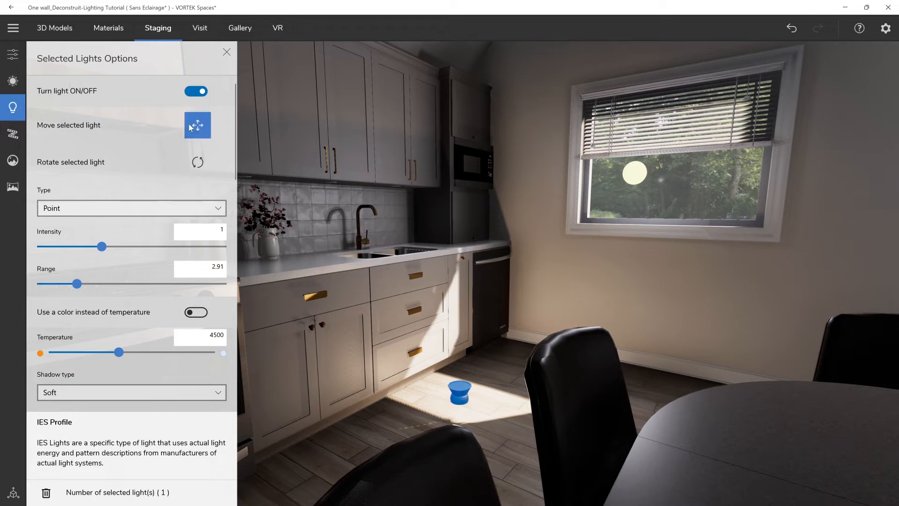
drag(464, 358, 464, 315)
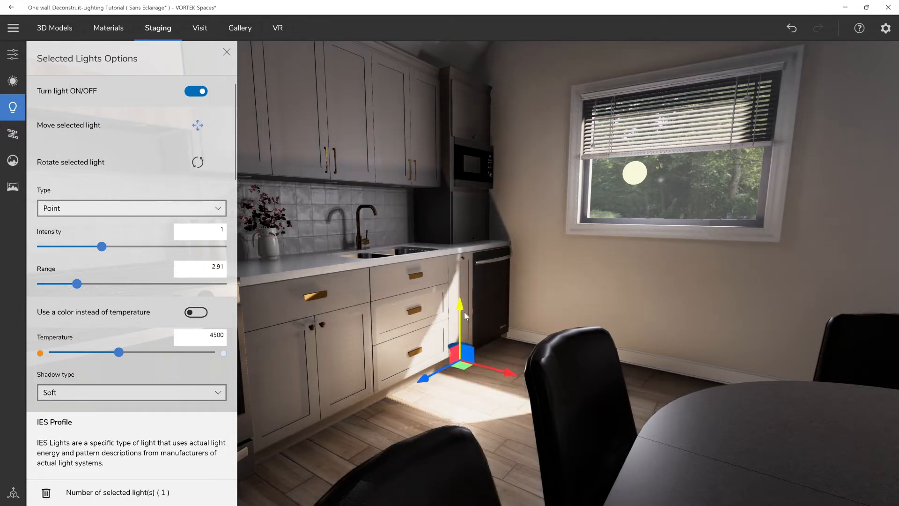
drag(497, 371, 503, 373)
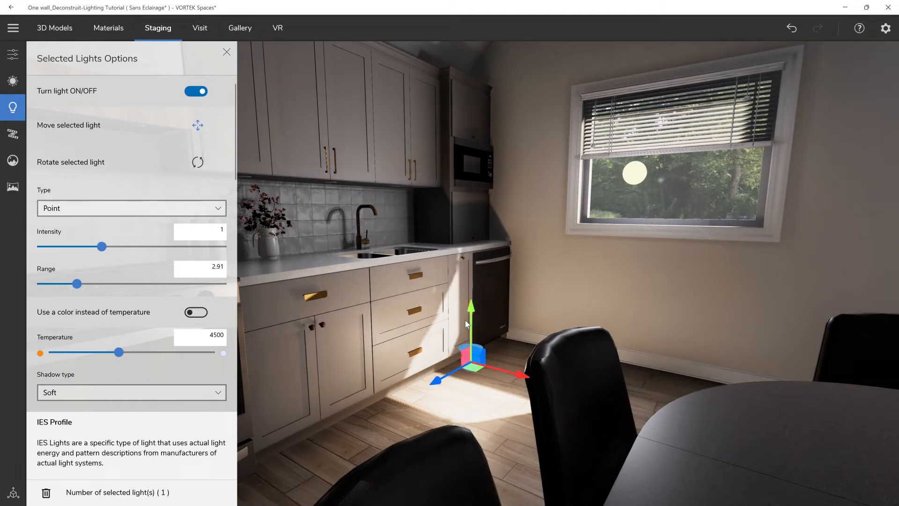
drag(476, 316, 476, 309)
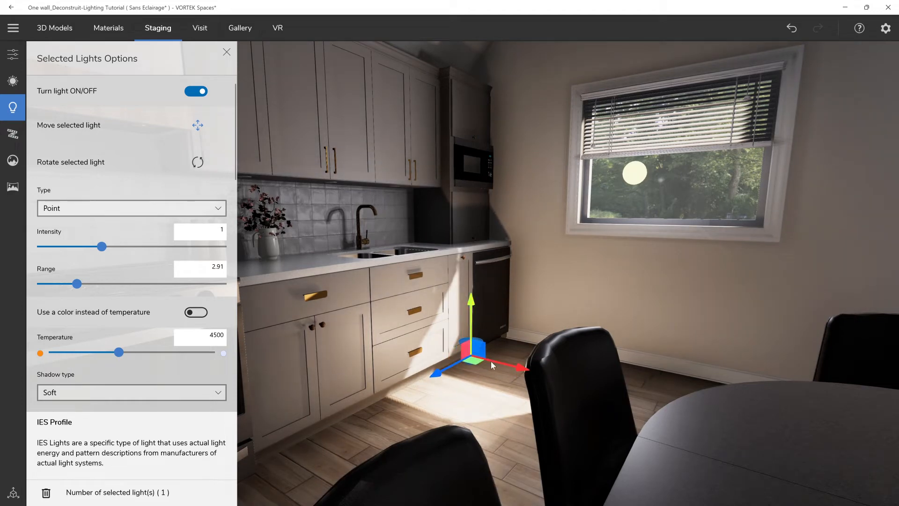
drag(487, 359, 423, 357)
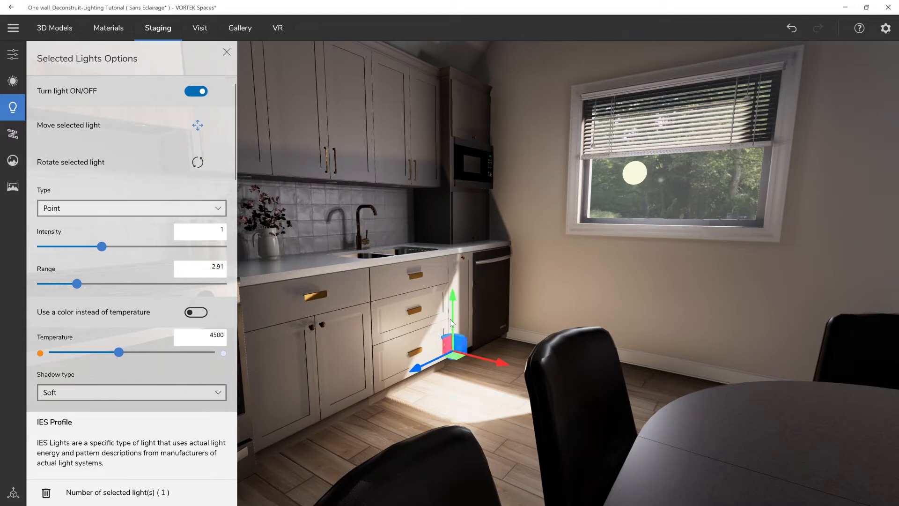
drag(484, 358, 519, 371)
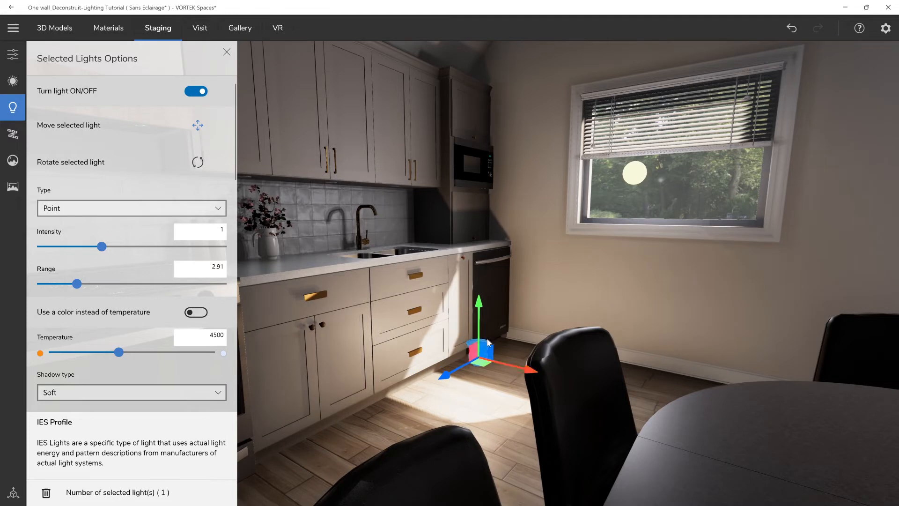
Place a light on the sunlit floor in front of the glass doors and change its type to Point
drag(438, 304, 475, 341)
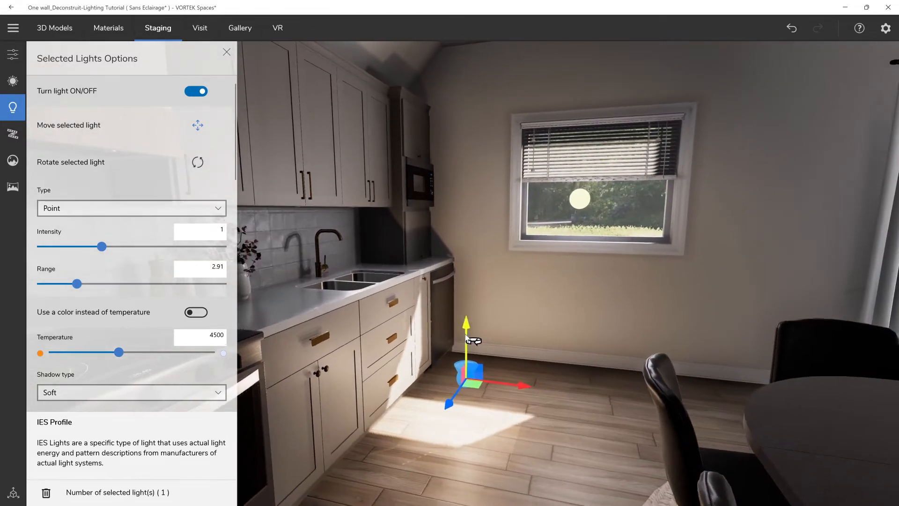
drag(494, 295, 496, 301)
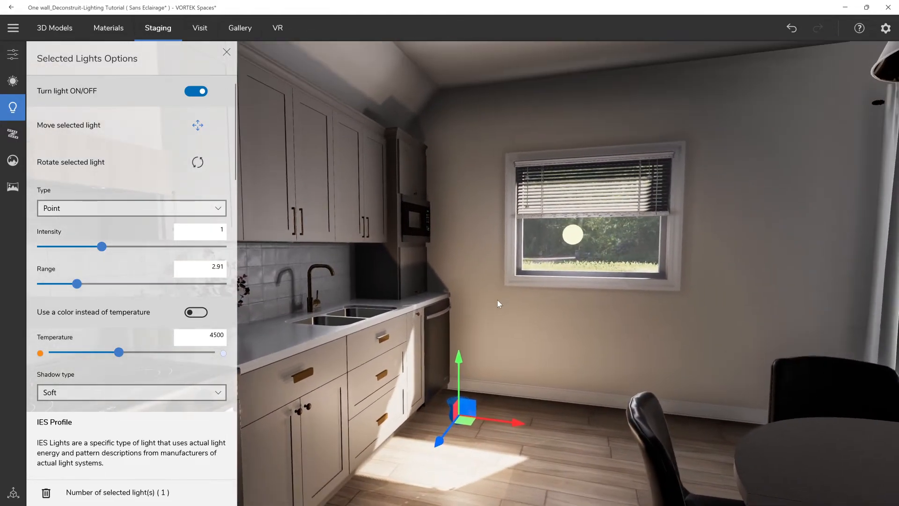
drag(598, 246, 255, 226)
scroll(543, 248, up, 3)
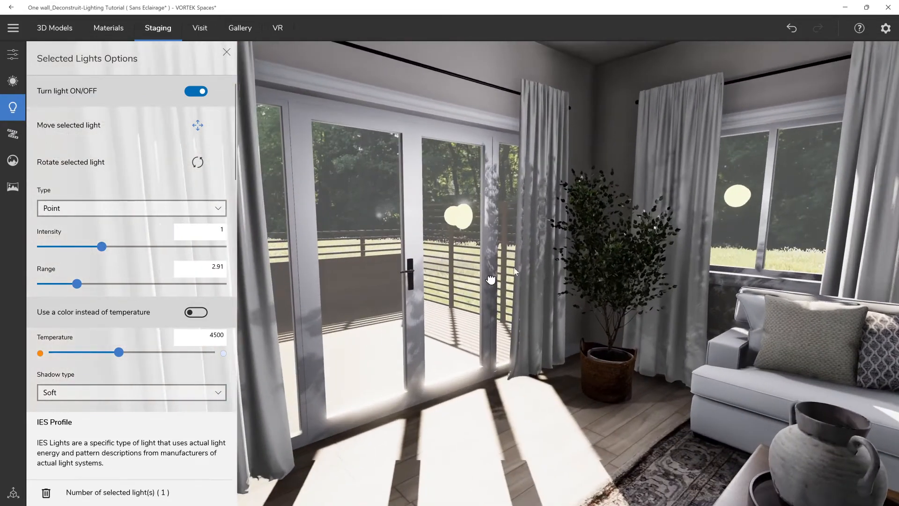
drag(490, 281, 625, 243)
scroll(519, 307, down, 4)
drag(519, 307, 495, 312)
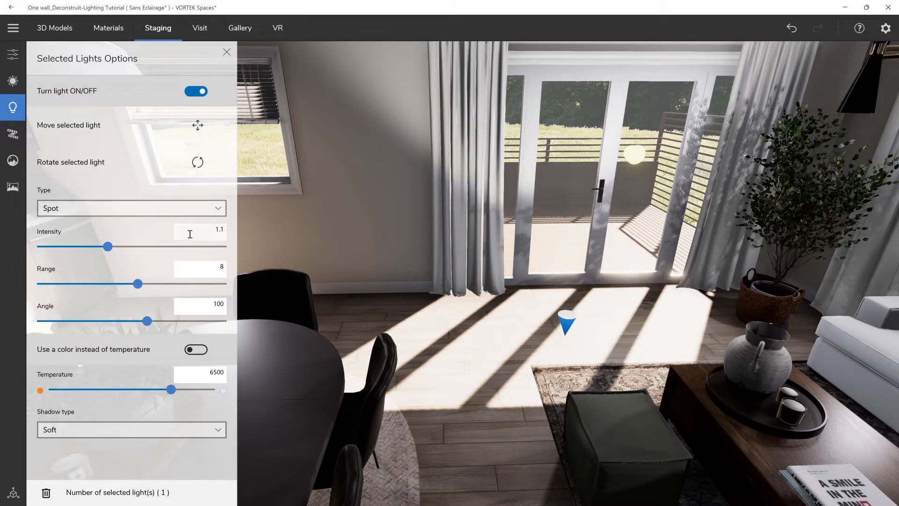
click(149, 208)
click(137, 196)
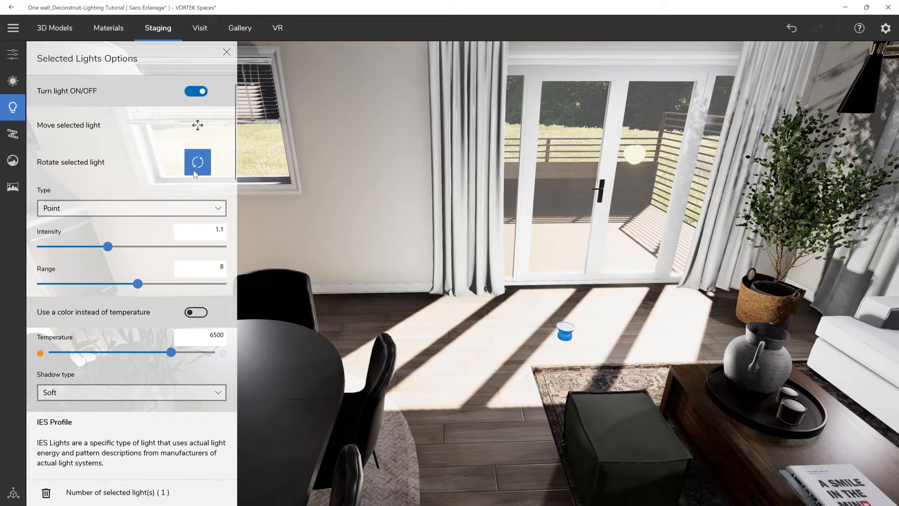
Raise the new point light well above the floor in front of the glass doors
drag(574, 288, 588, 151)
drag(670, 322, 569, 313)
drag(564, 184, 568, 205)
drag(579, 310, 516, 301)
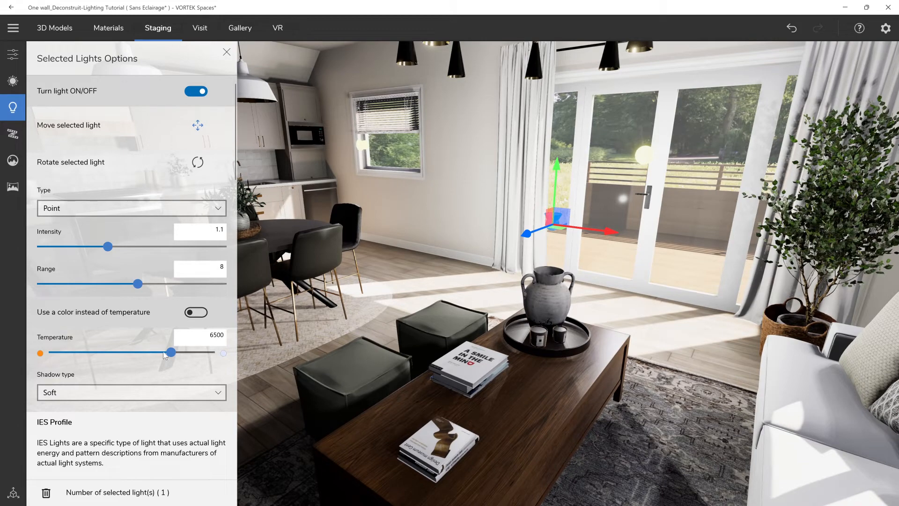
Set the glass-door point light to a temperature of 5475 and a range of 6.23
drag(166, 355, 144, 354)
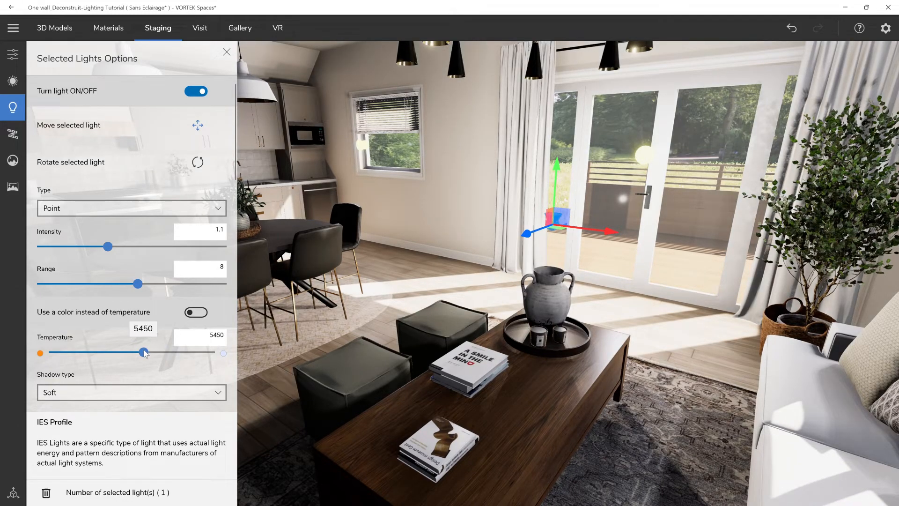
drag(145, 351, 144, 352)
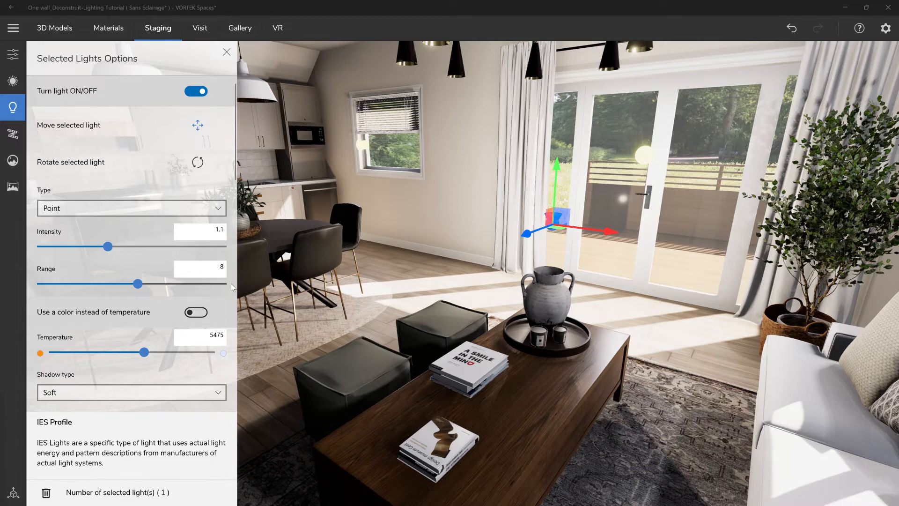
drag(138, 283, 106, 283)
drag(382, 256, 508, 266)
drag(420, 258, 512, 257)
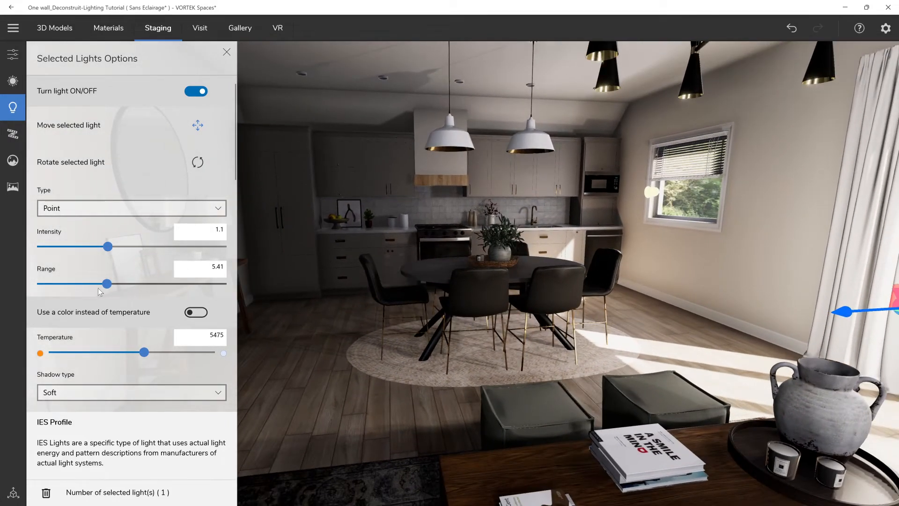
drag(107, 285, 117, 285)
drag(825, 238, 369, 256)
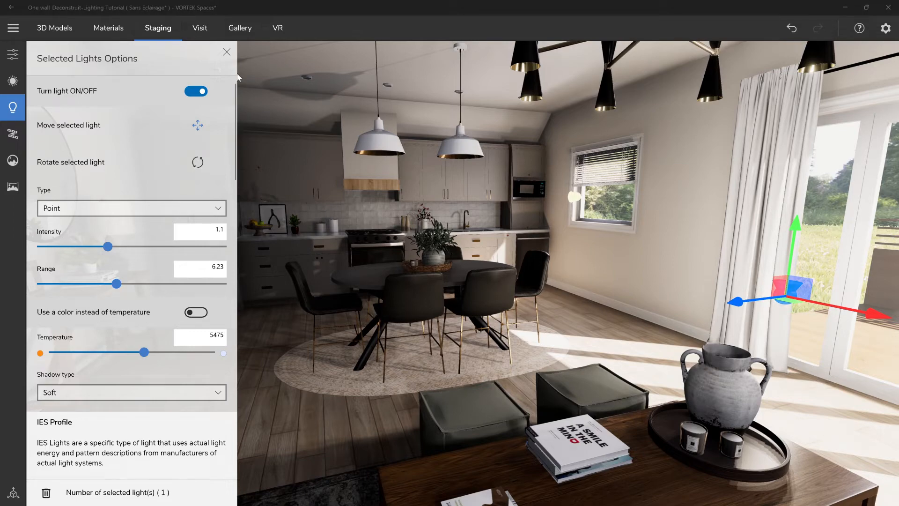
Place a light on the side table beside the sofa lamp and change its type to Point
click(610, 231)
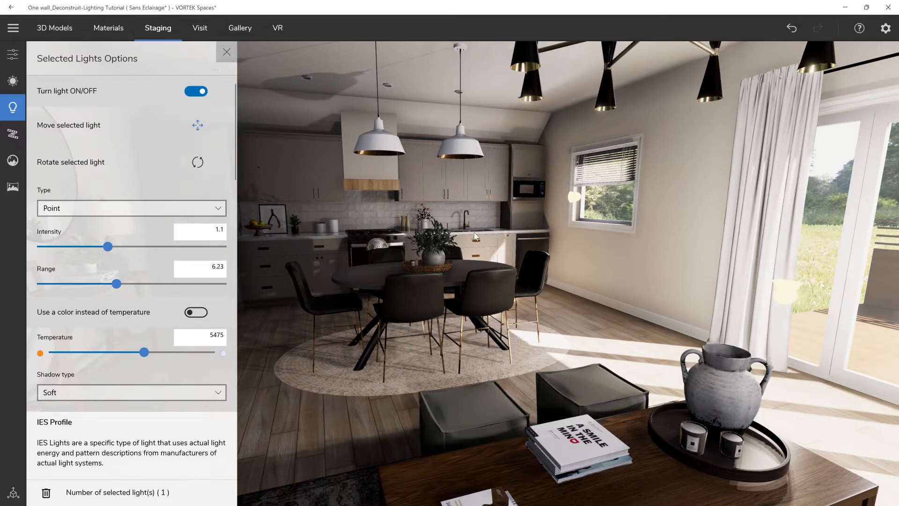
drag(490, 233, 364, 233)
right_drag(552, 276, 641, 261)
drag(641, 262, 225, 262)
drag(519, 301, 333, 302)
right_drag(333, 303, 617, 309)
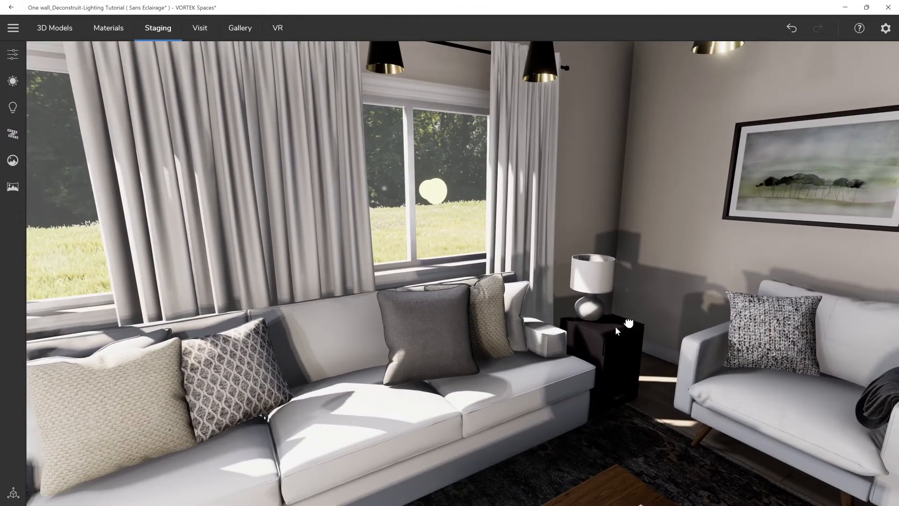
drag(631, 312, 579, 353)
right_drag(580, 353, 568, 363)
key(l)
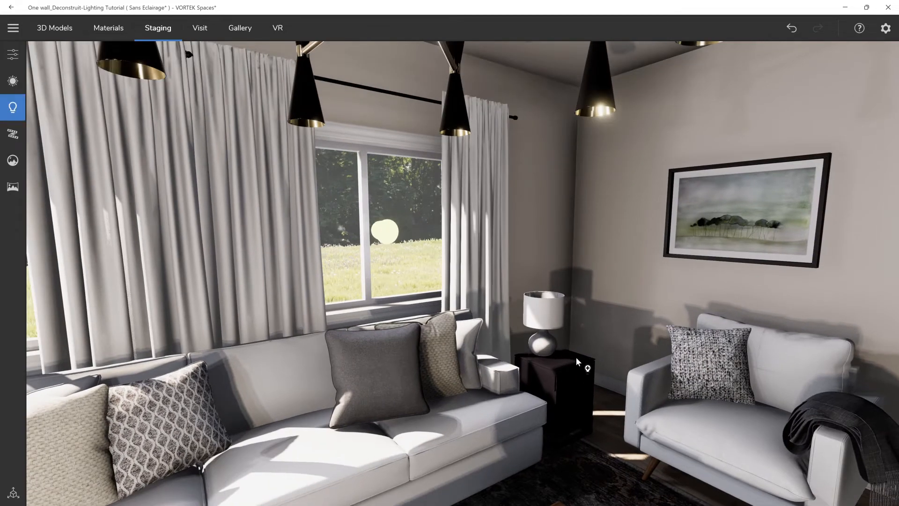
click(576, 360)
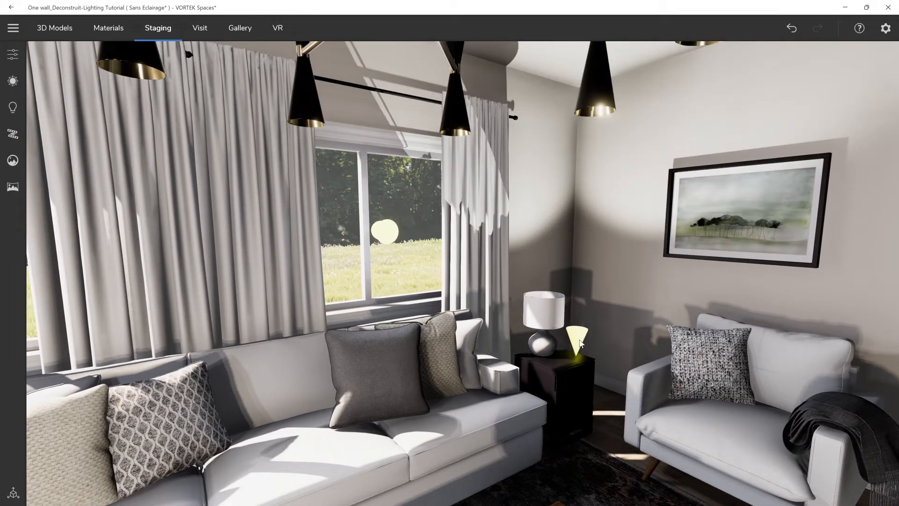
click(580, 344)
click(61, 207)
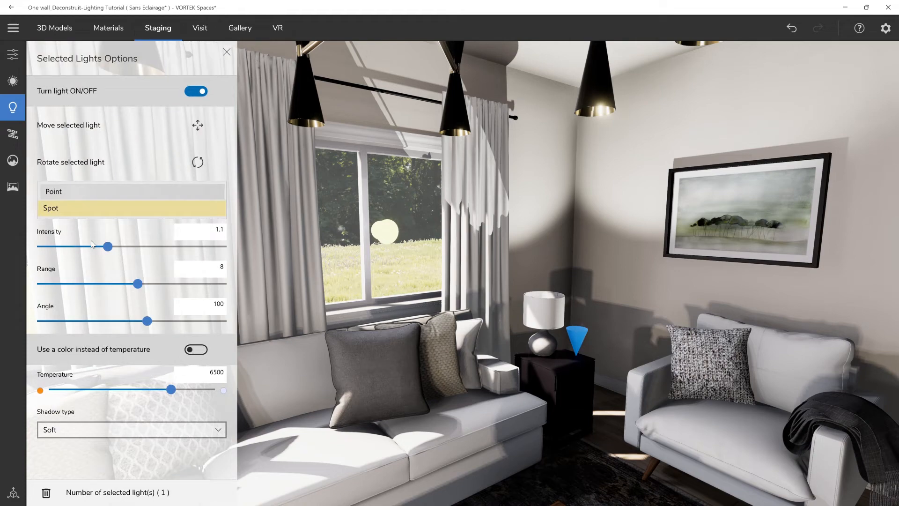
click(54, 191)
Set the side-table point light to a range of 2.46 and an intensity of 1, and raise it above the table lamp
drag(137, 284, 69, 285)
drag(108, 247, 102, 247)
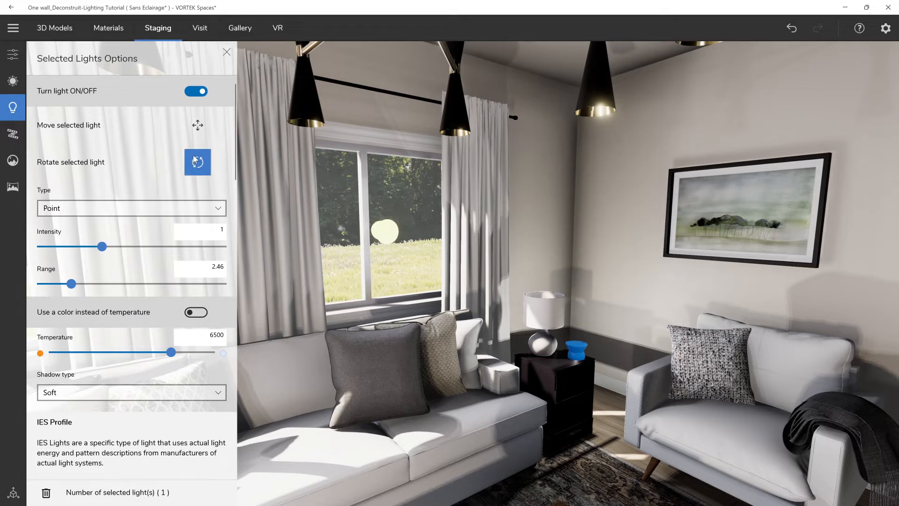
click(197, 125)
drag(575, 356, 577, 278)
drag(577, 318, 496, 315)
drag(531, 270, 550, 259)
Place a light on the sofa's middle seat cushion and change its type to Point
drag(502, 305, 435, 389)
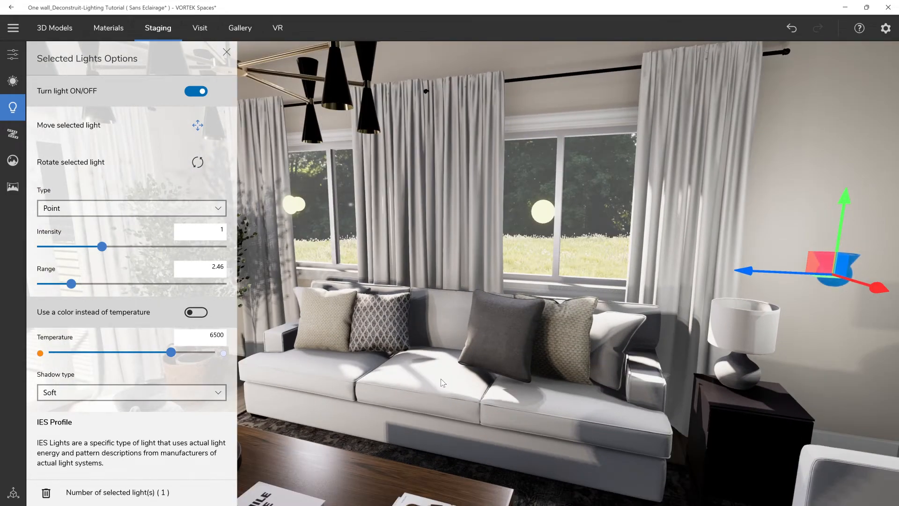
click(440, 378)
click(111, 210)
click(96, 188)
Set the sofa point light to a temperature of 7225, an intensity of 1.01 and a range of 2.44
drag(176, 355, 192, 359)
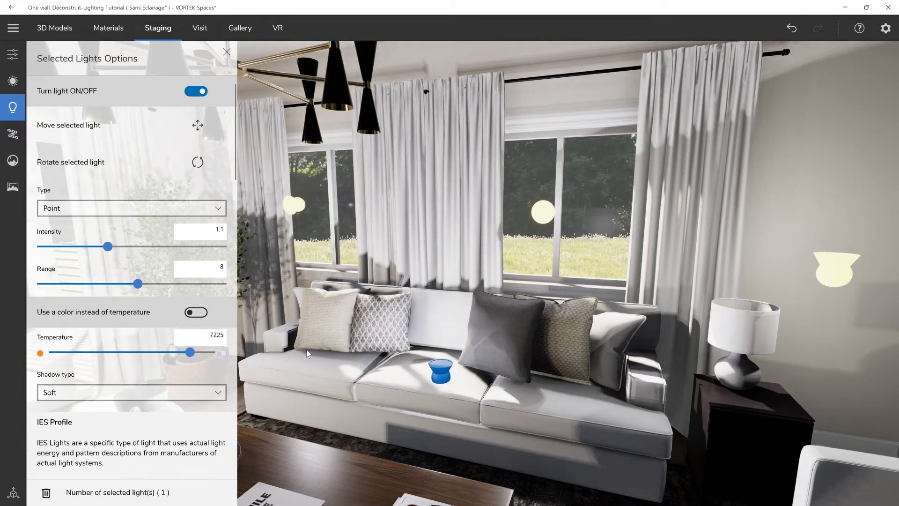
drag(108, 247, 103, 247)
drag(138, 287, 71, 285)
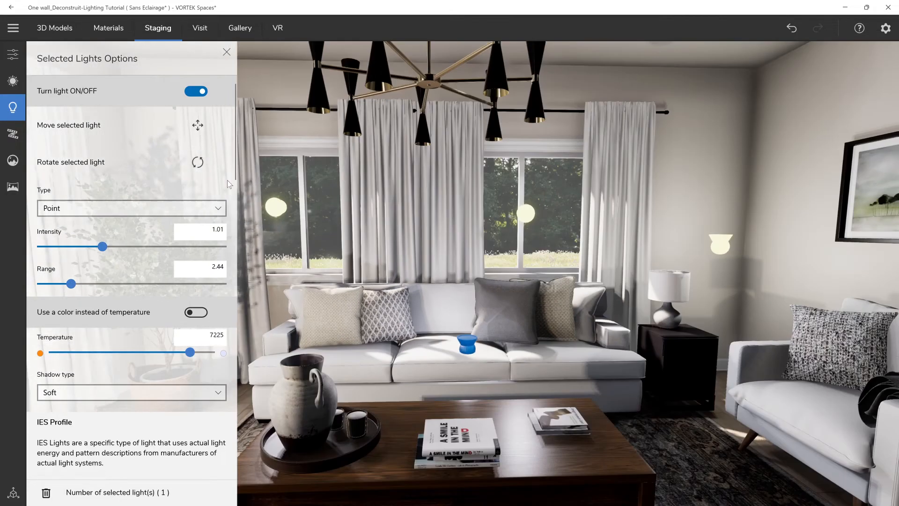
Raise the sofa point light slightly above the seat cushion and close its options
click(198, 125)
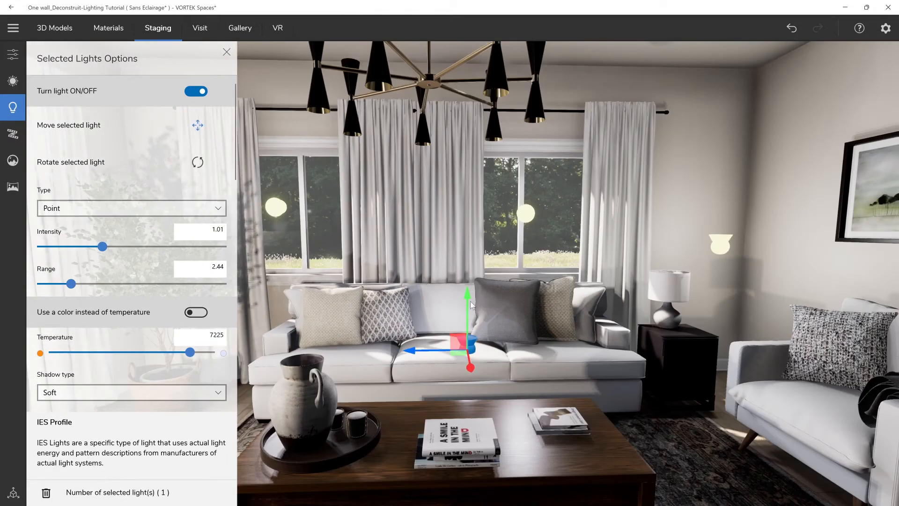
drag(470, 303, 471, 298)
drag(467, 283, 467, 272)
drag(469, 338, 470, 342)
drag(385, 370, 488, 366)
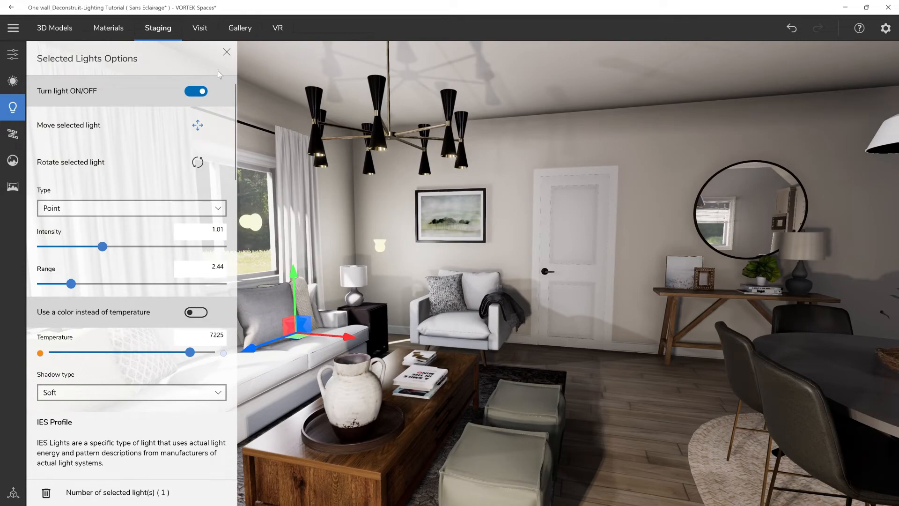
click(226, 52)
Place a light on the floor between the console table and the dining table, and change its type to Point
drag(604, 252, 209, 253)
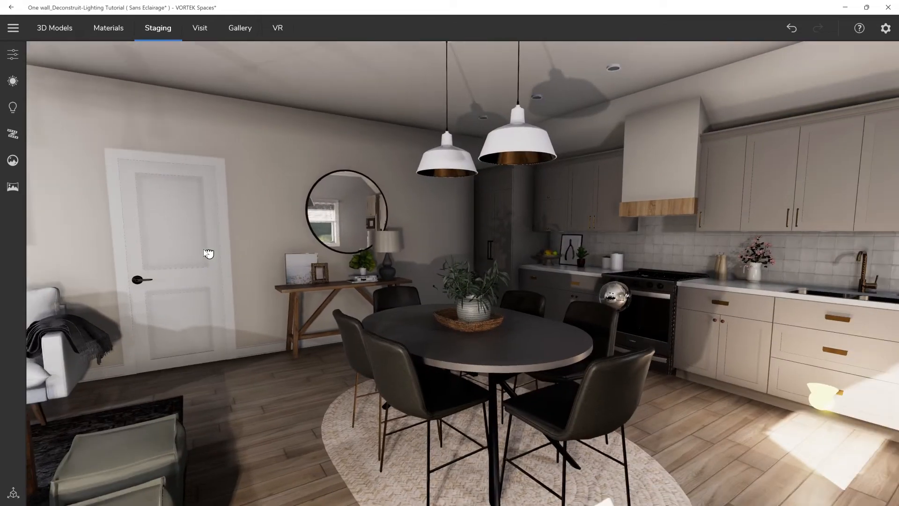
right_drag(263, 266, 431, 264)
drag(404, 268, 380, 305)
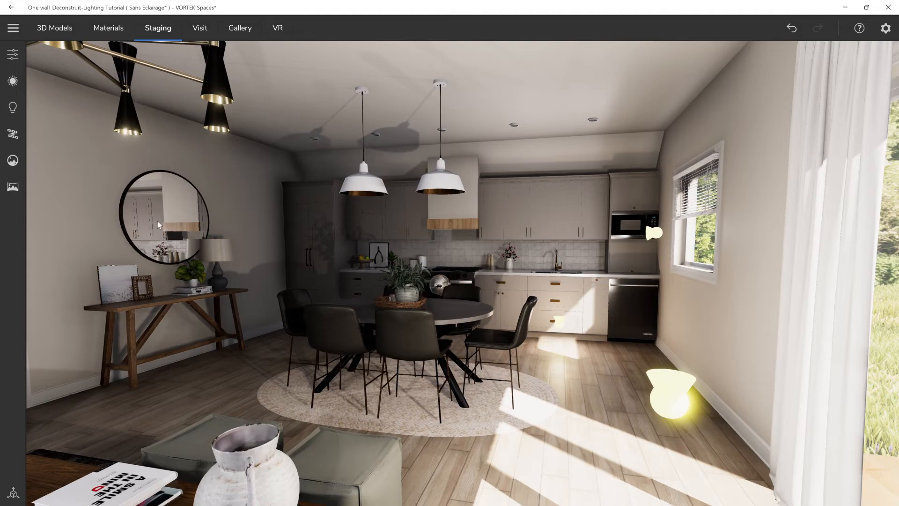
right_drag(317, 260, 363, 262)
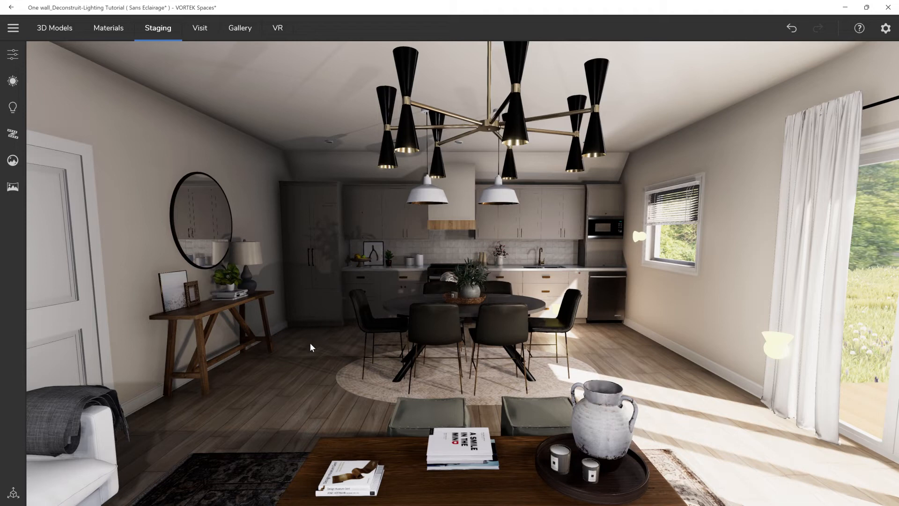
key(l)
click(316, 355)
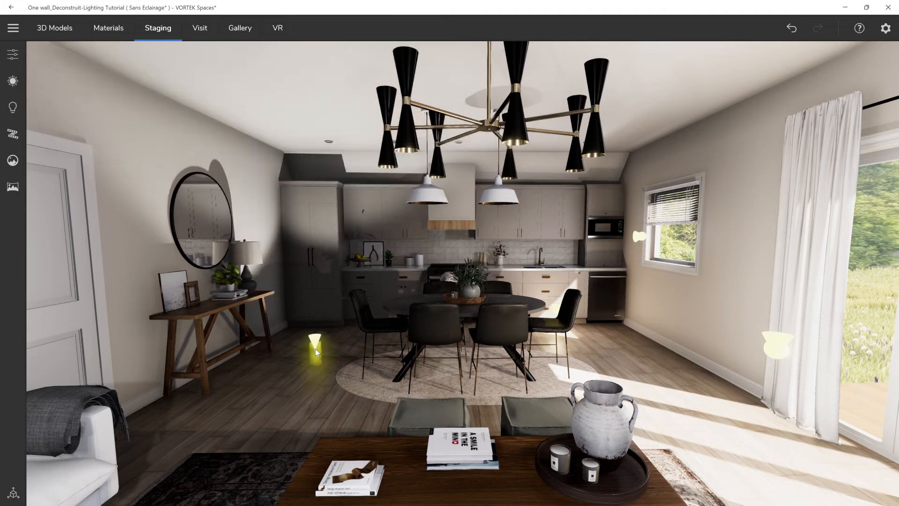
click(317, 345)
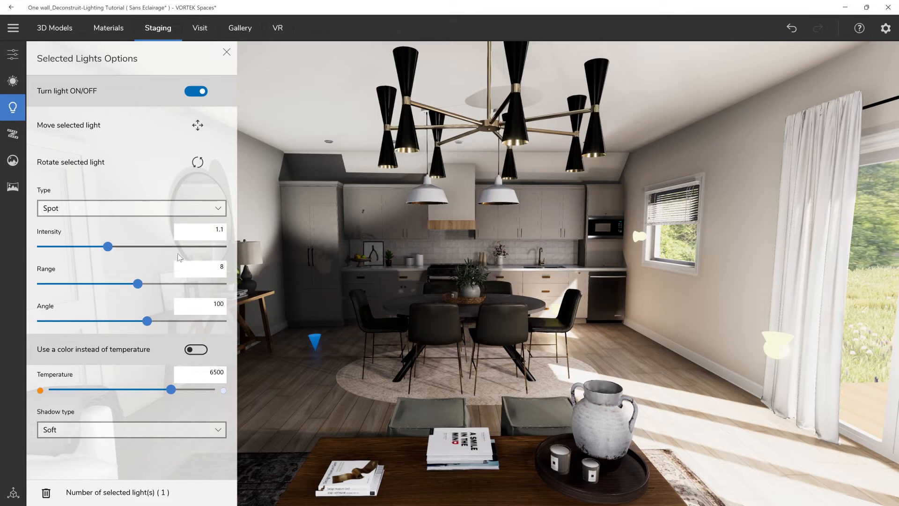
click(111, 212)
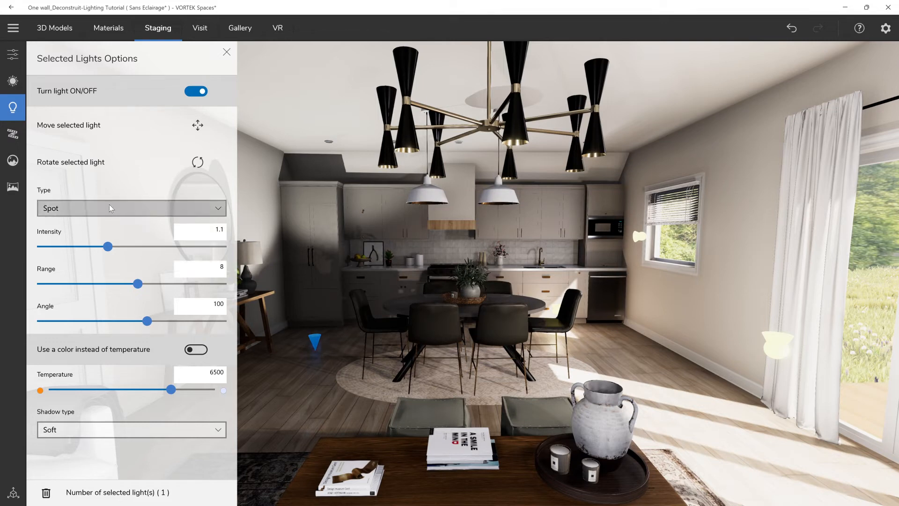
click(65, 204)
click(65, 204)
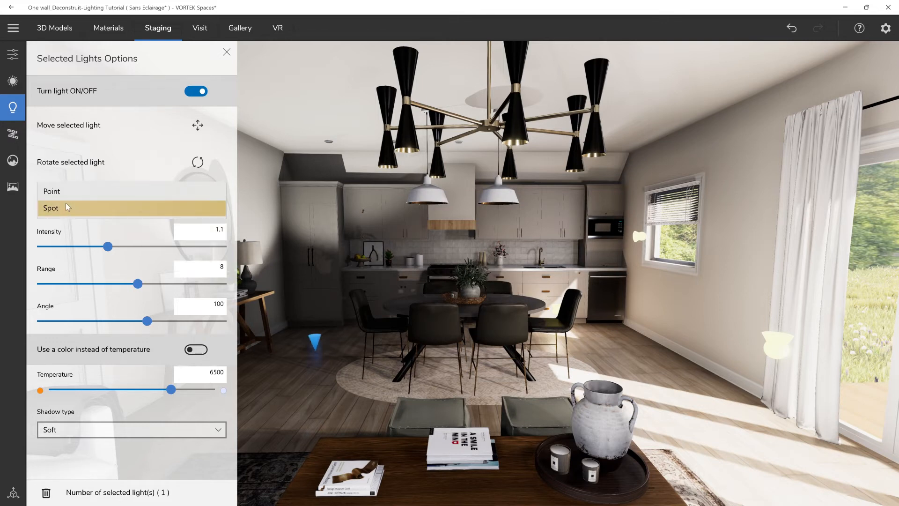
click(65, 192)
Set the new floor light's temperature to 5600 and raise it to the height of the upper kitchen cabinets
drag(170, 354, 146, 350)
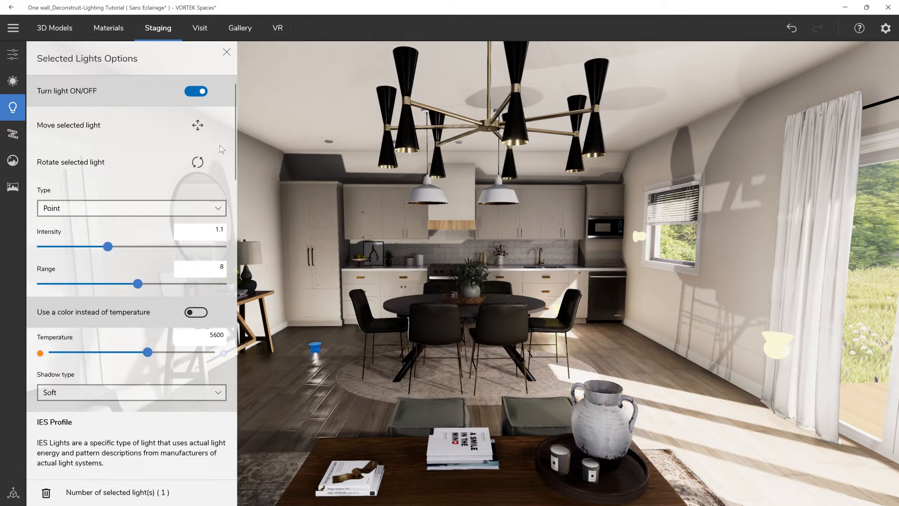
click(197, 126)
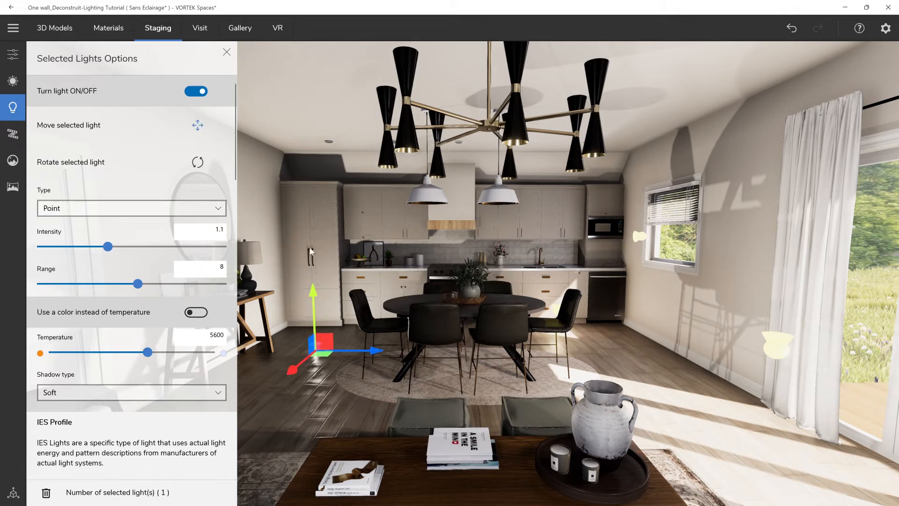
drag(315, 296, 325, 147)
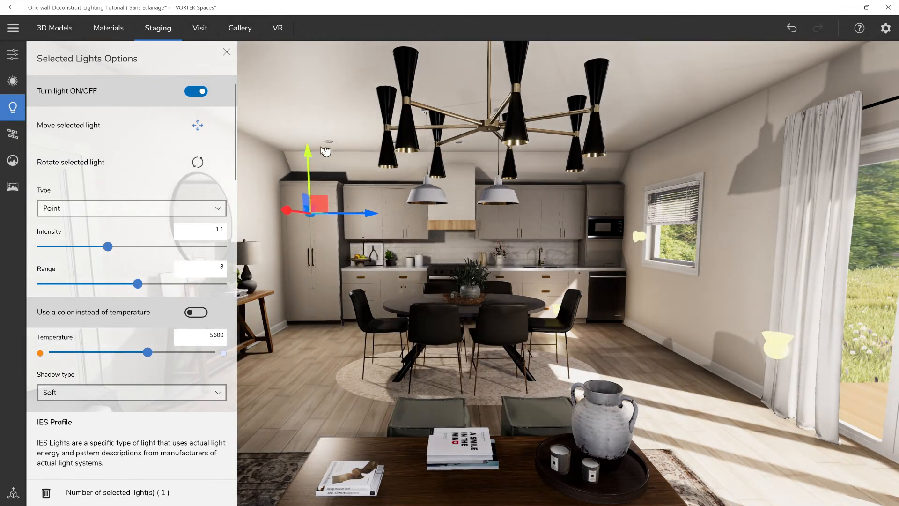
Reduce the raised point light's range to 4.22 and close its options
drag(138, 283, 129, 283)
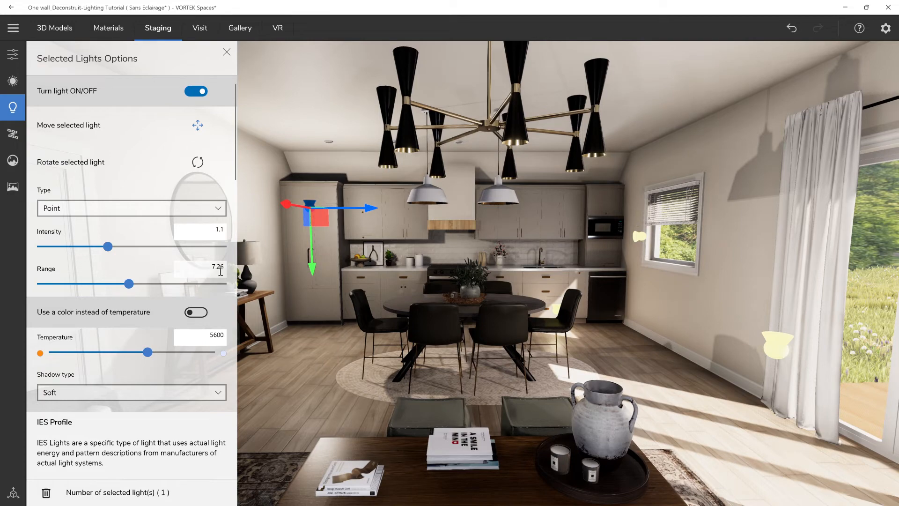
drag(128, 285, 92, 283)
key(s)
key(a)
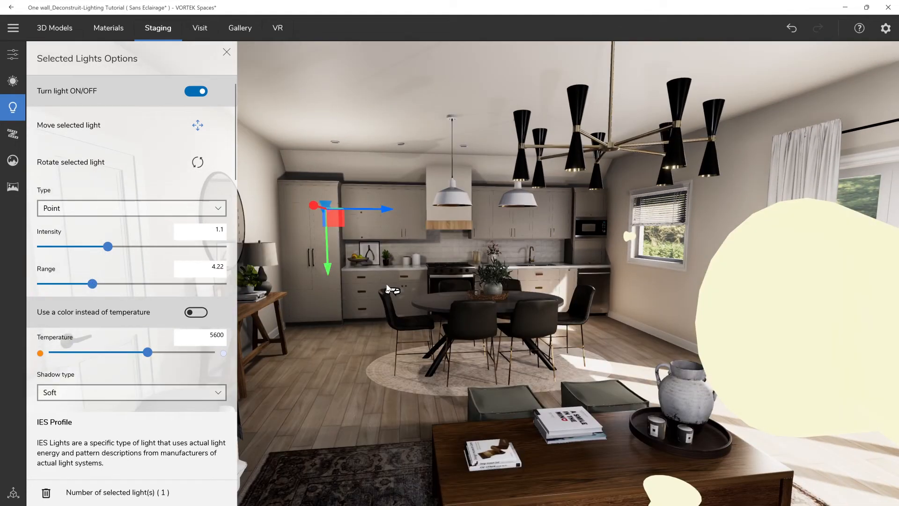
right_drag(497, 278, 497, 319)
key(w)
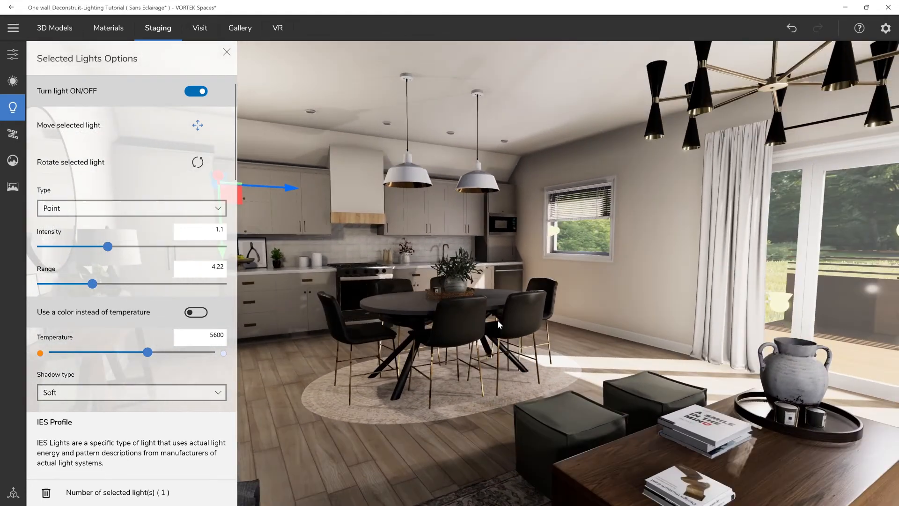
click(226, 53)
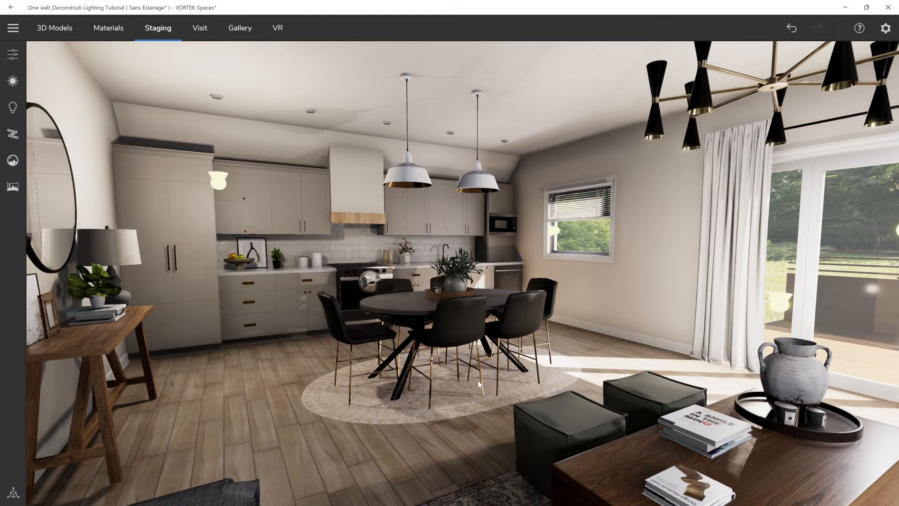
Place a light on the ceiling between the pendant lamps and the chandelier, and change its type to Point
drag(436, 398, 423, 441)
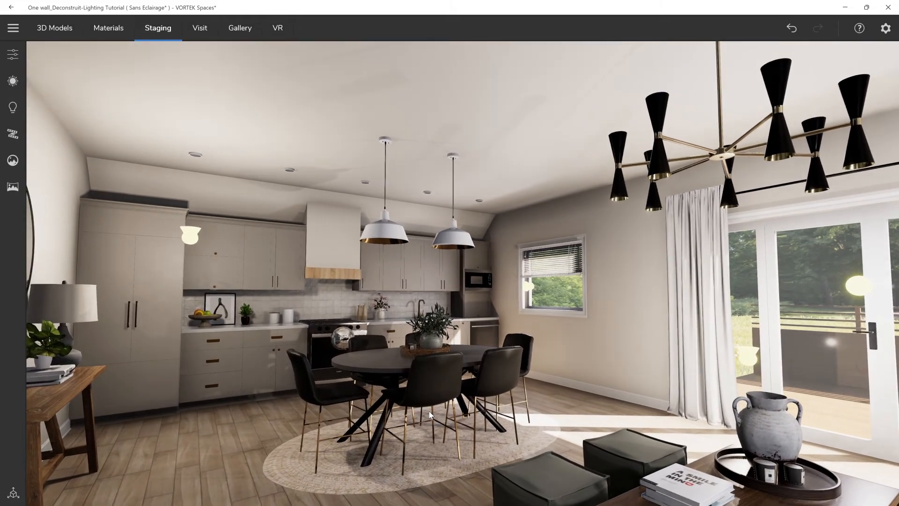
key(l)
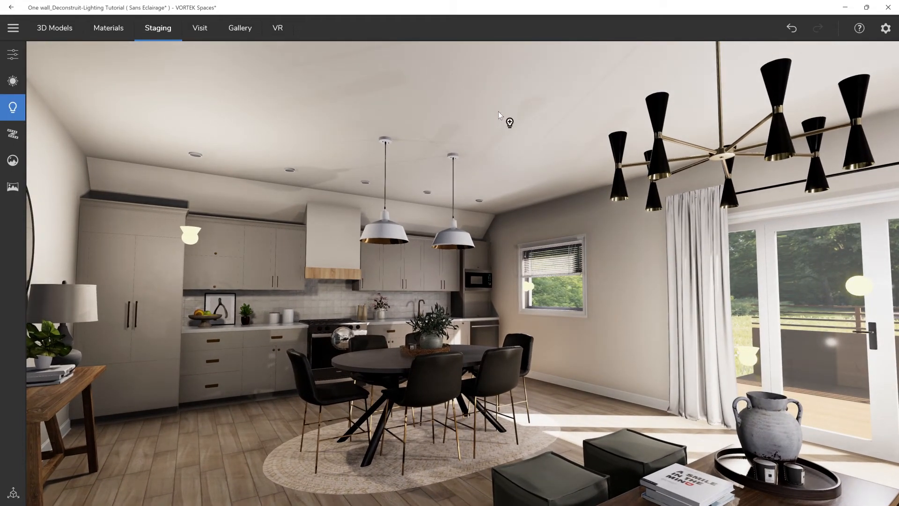
click(498, 112)
click(499, 134)
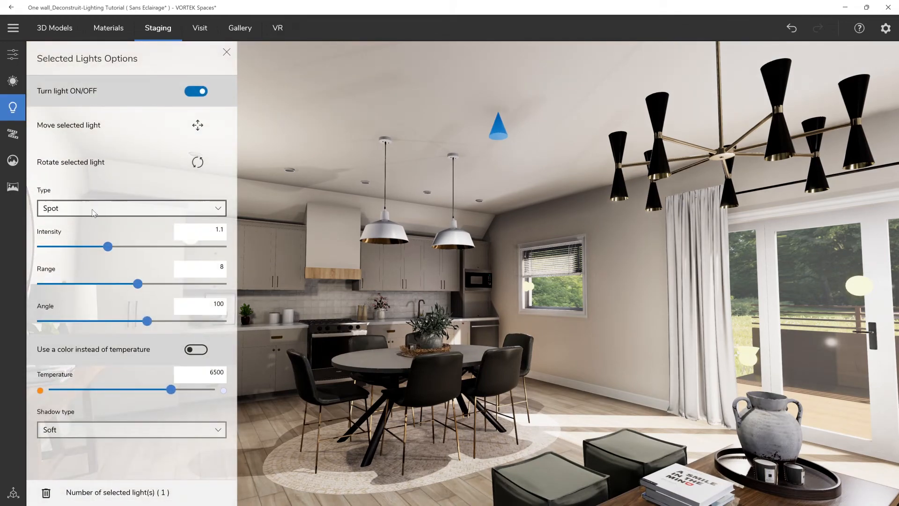
click(91, 209)
click(91, 193)
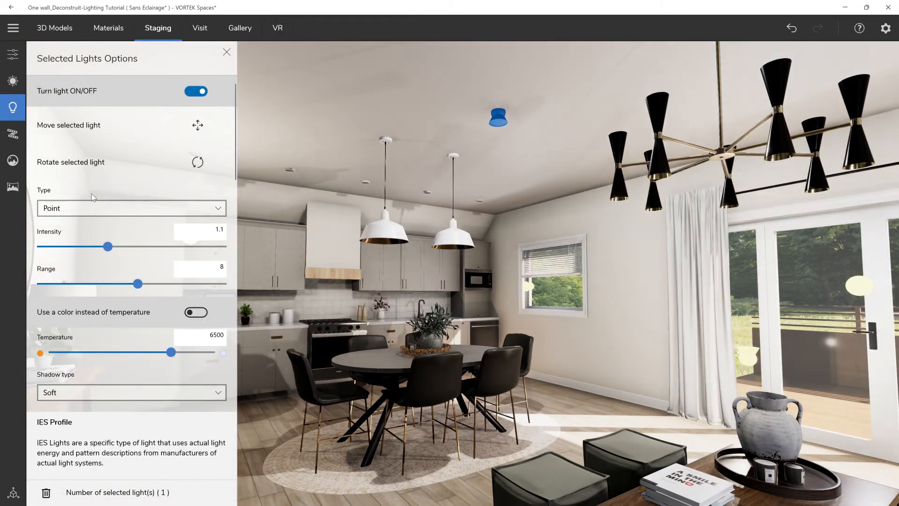
Set the ceiling point light to a range of 3.4 and an intensity of 0.98
drag(137, 283, 101, 283)
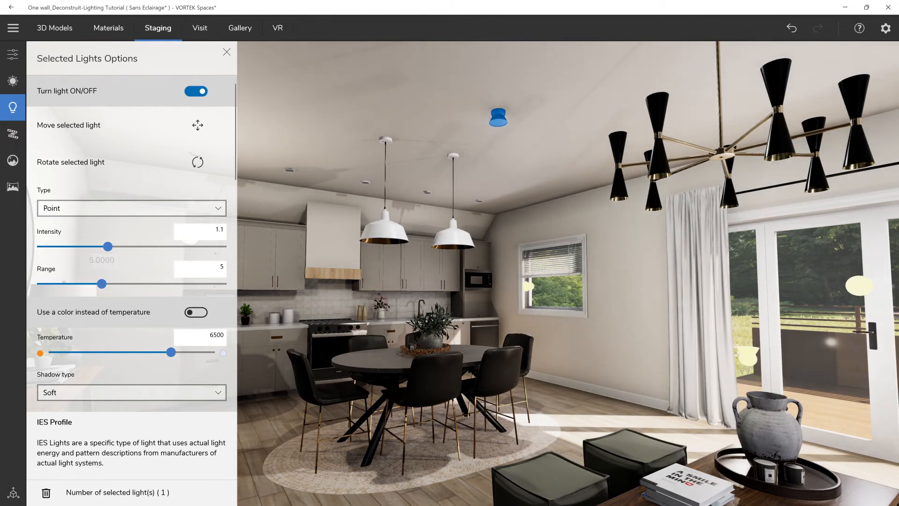
drag(102, 284, 81, 284)
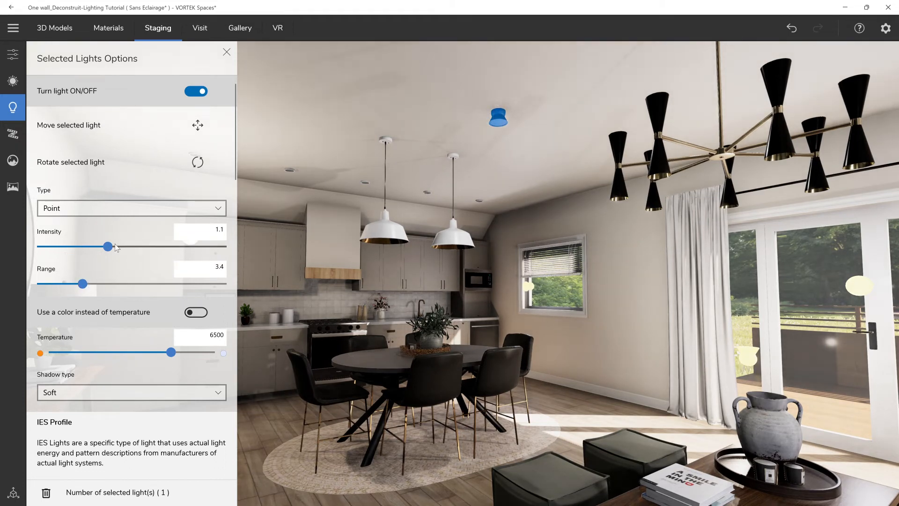
drag(109, 246, 99, 250)
scroll(109, 315, down, 2)
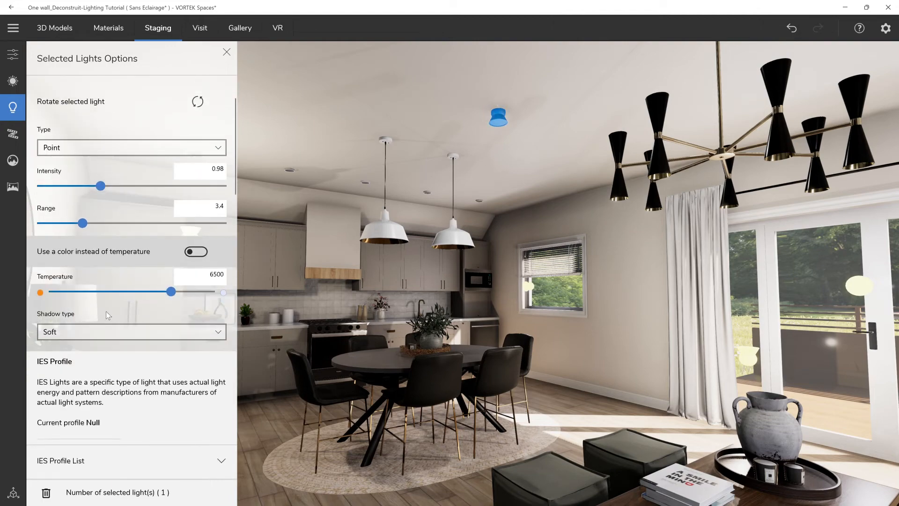
Set the ceiling point light's shadow type to None and its intensity to 1.04
drag(348, 296, 374, 276)
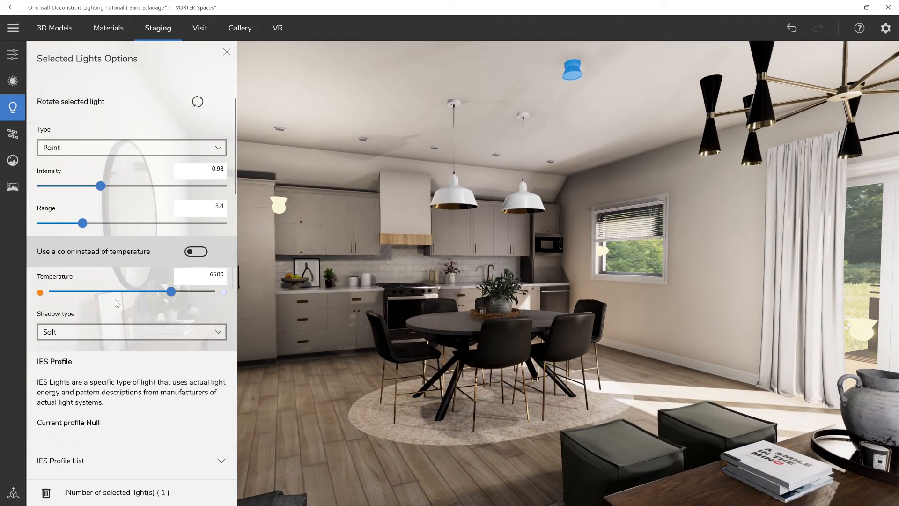
click(73, 333)
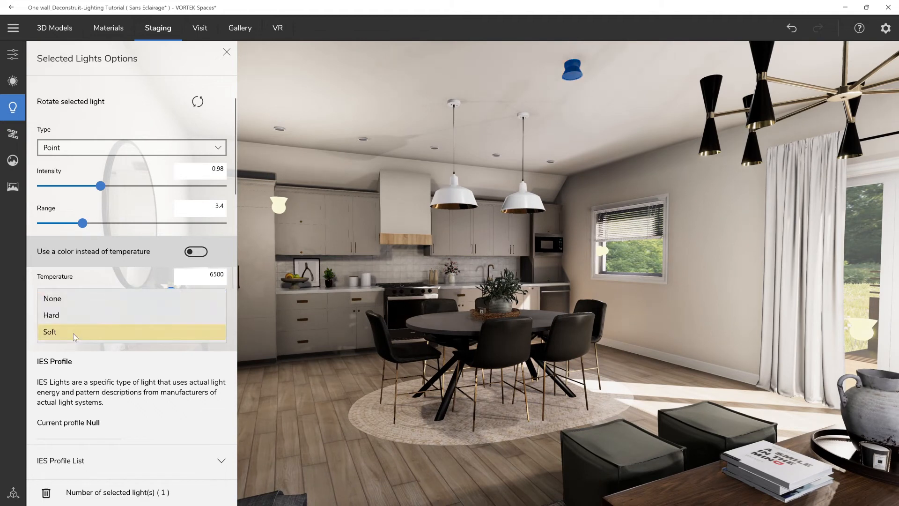
click(86, 299)
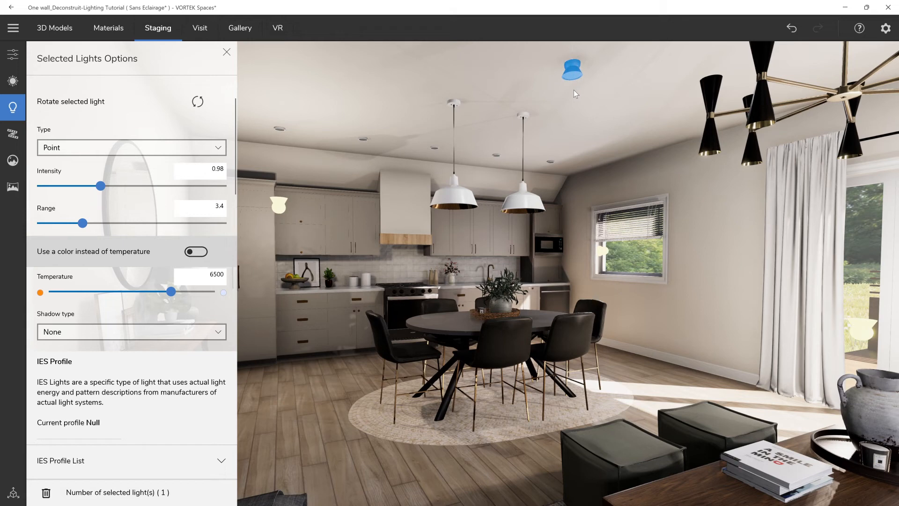
click(103, 187)
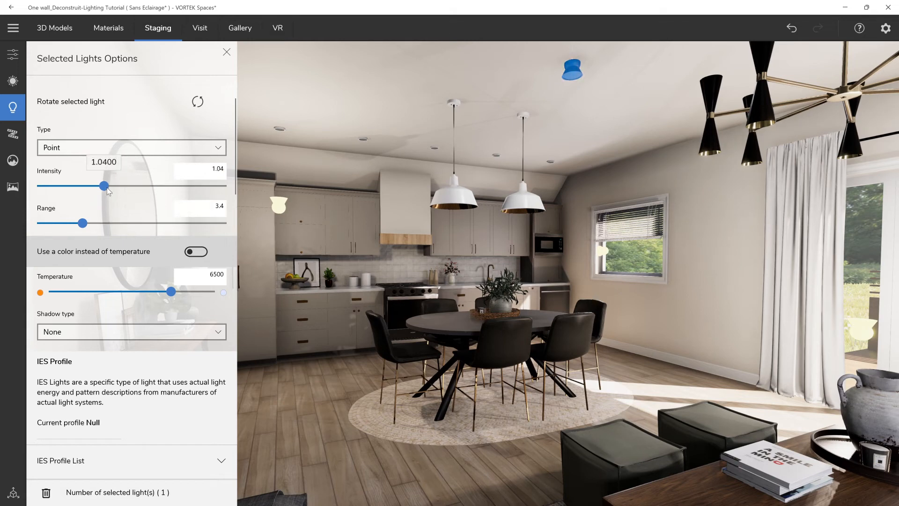
Lower the ceiling point light below the ceiling, increase its range and slightly reduce its intensity
scroll(138, 187, up, 2)
click(198, 125)
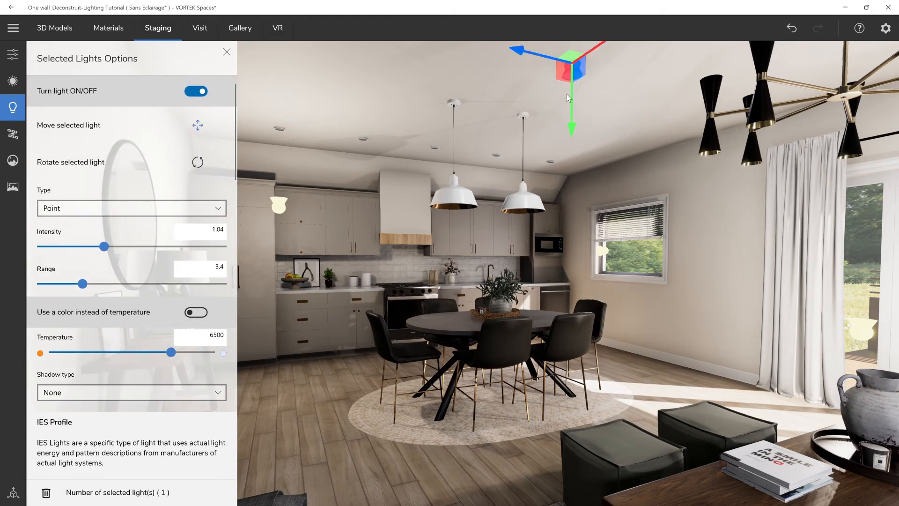
drag(575, 102, 575, 144)
drag(93, 286, 103, 285)
drag(103, 246, 100, 247)
click(228, 60)
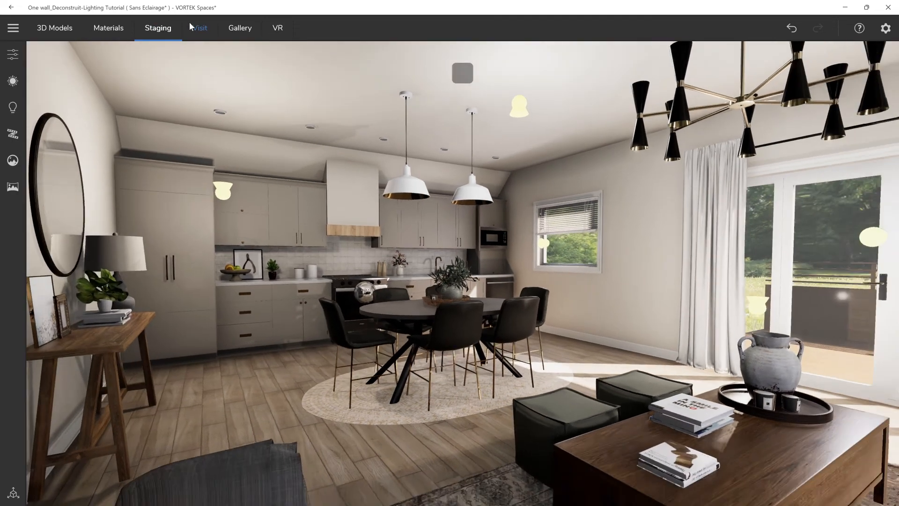
Switch from staging to the Visit mode
click(190, 24)
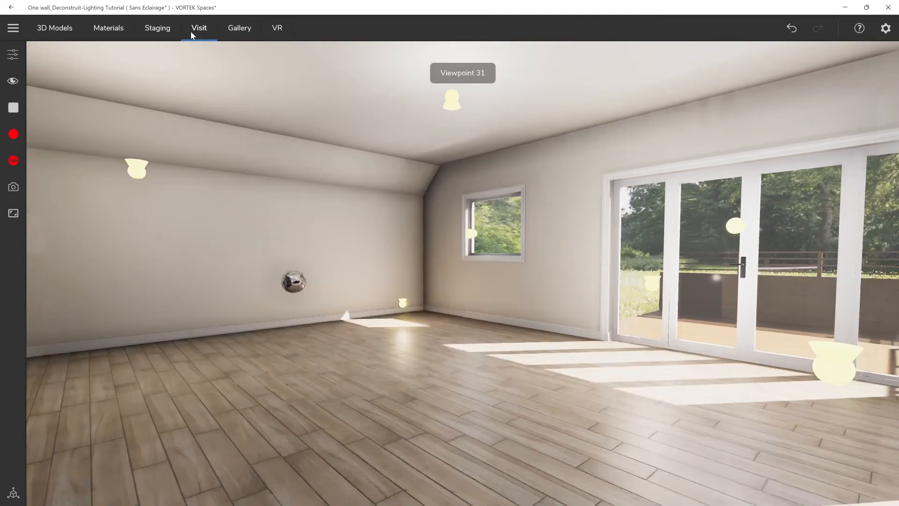